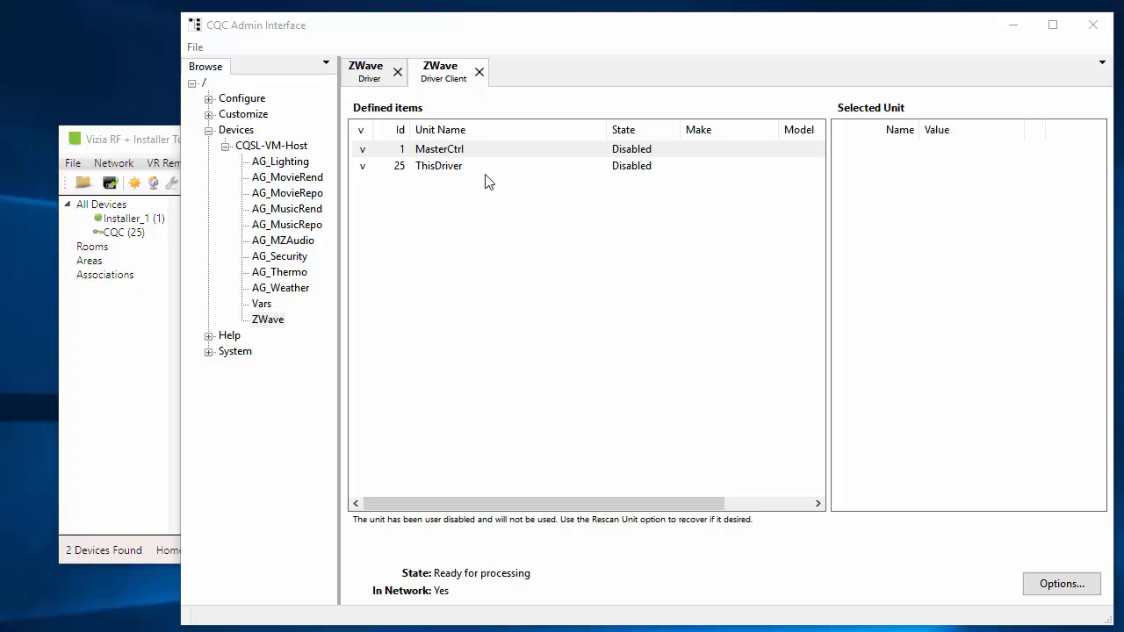
Review the MasterCtrl and ThisDriver units in the driver client and compare them with the device list in Vizia RF + Installer Tool.
{"action": "left_click", "coordinate": [462, 156]}
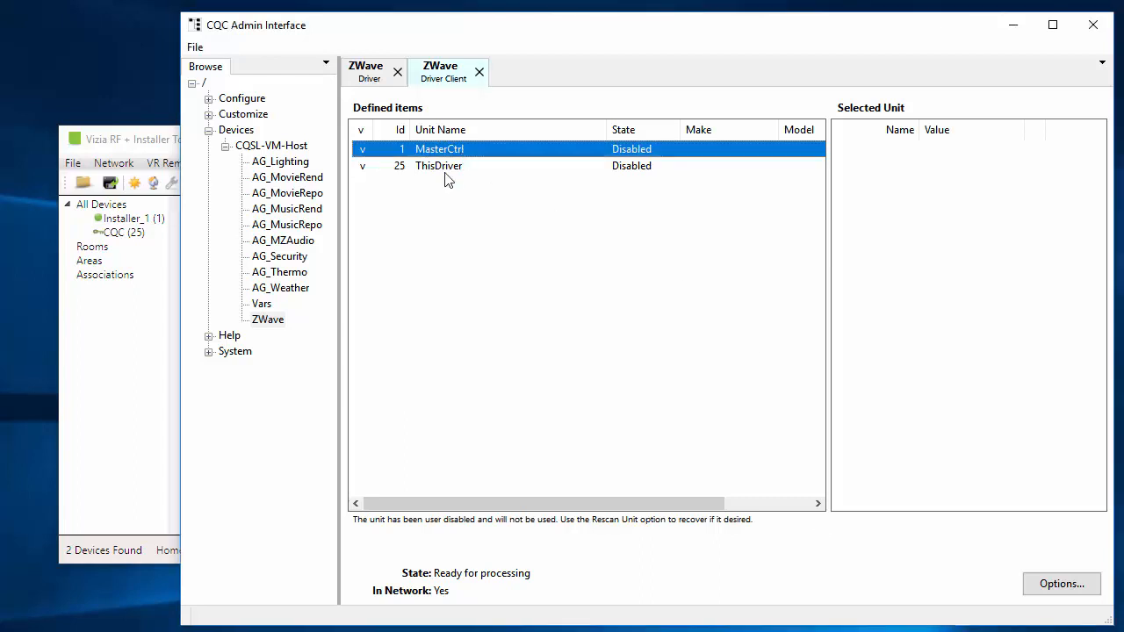
{"action": "left_click", "coordinate": [444, 169]}
{"action": "left_click", "coordinate": [446, 152]}
{"action": "left_click", "coordinate": [165, 148]}
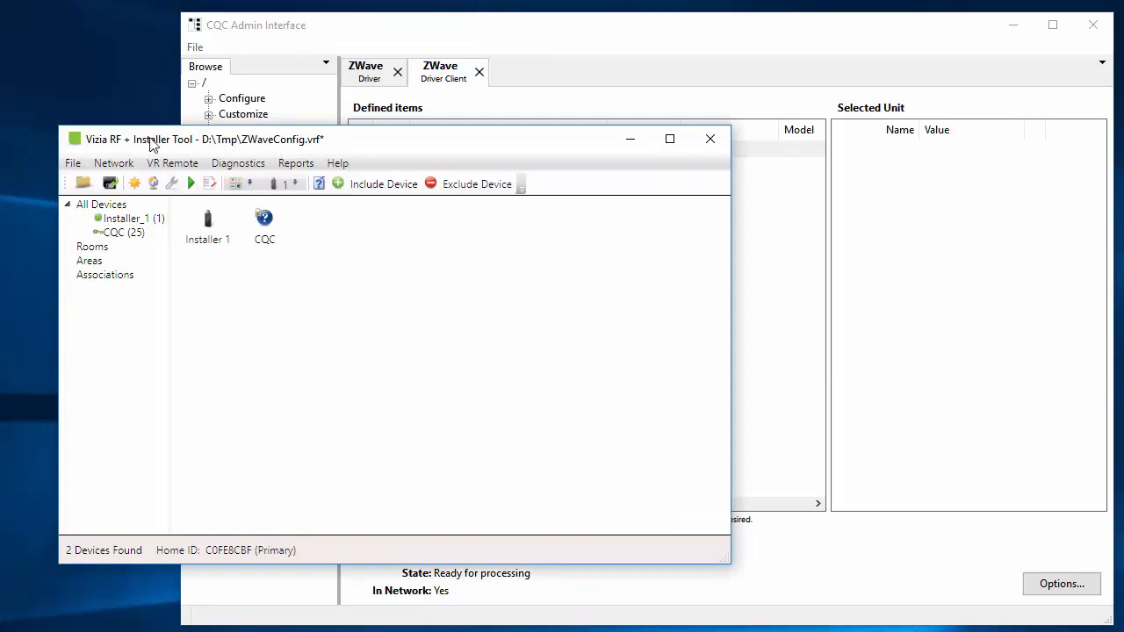
{"action": "left_click", "coordinate": [350, 25]}
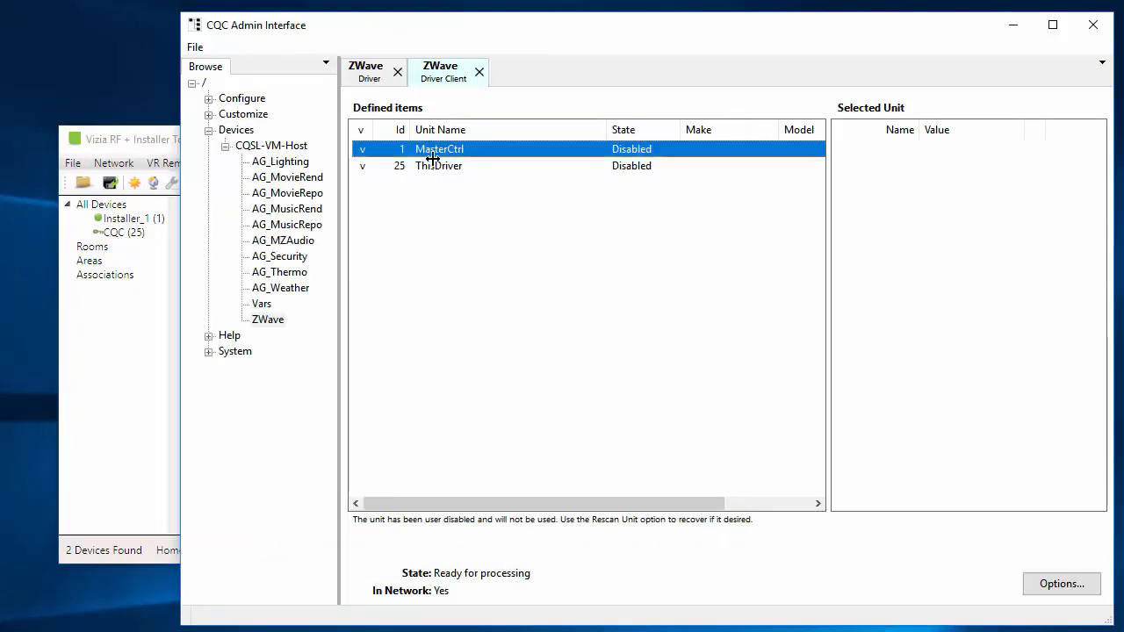
{"action": "left_click", "coordinate": [447, 170]}
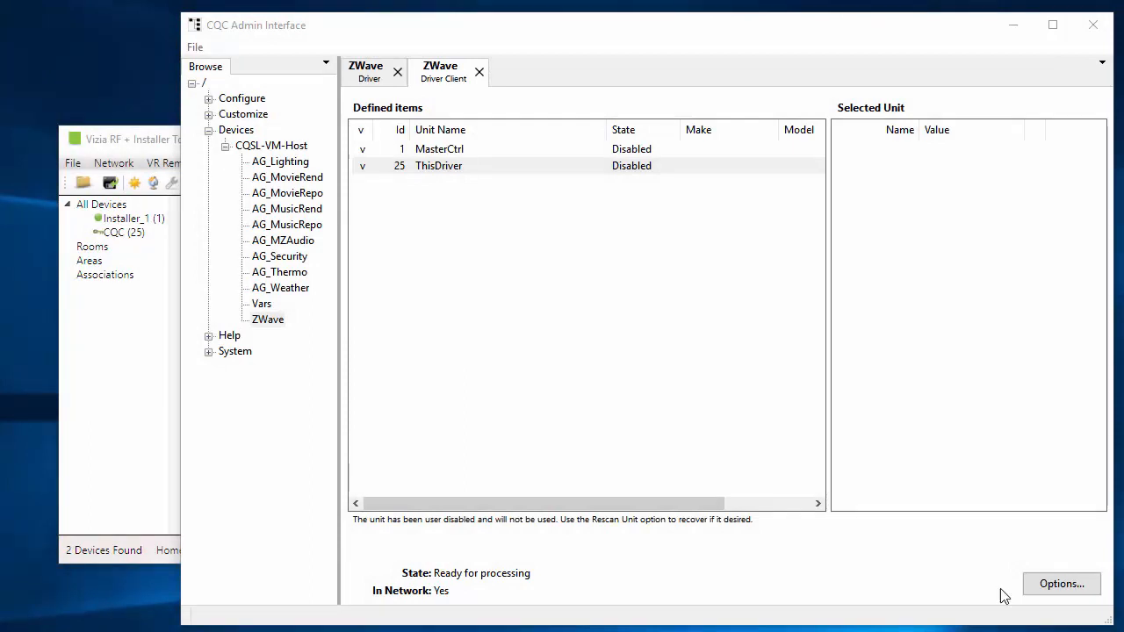
Switch to Vizia RF + Installer Tool, include the new device in the Z-Wave network and name it DualOut.
{"action": "left_click", "coordinate": [165, 142]}
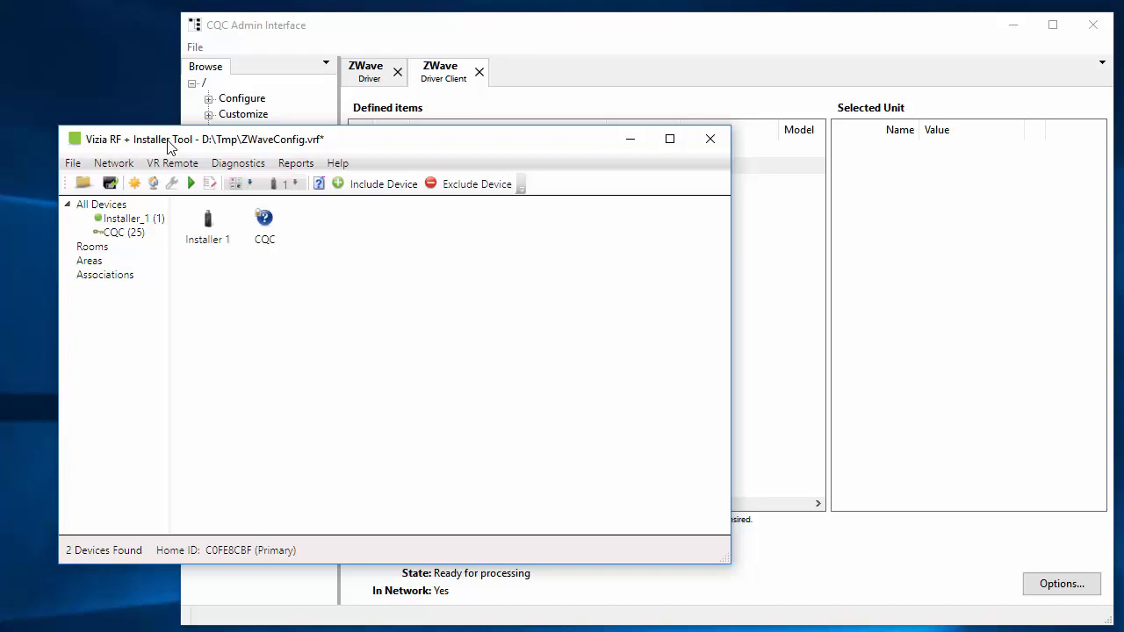
{"action": "left_click", "coordinate": [380, 185]}
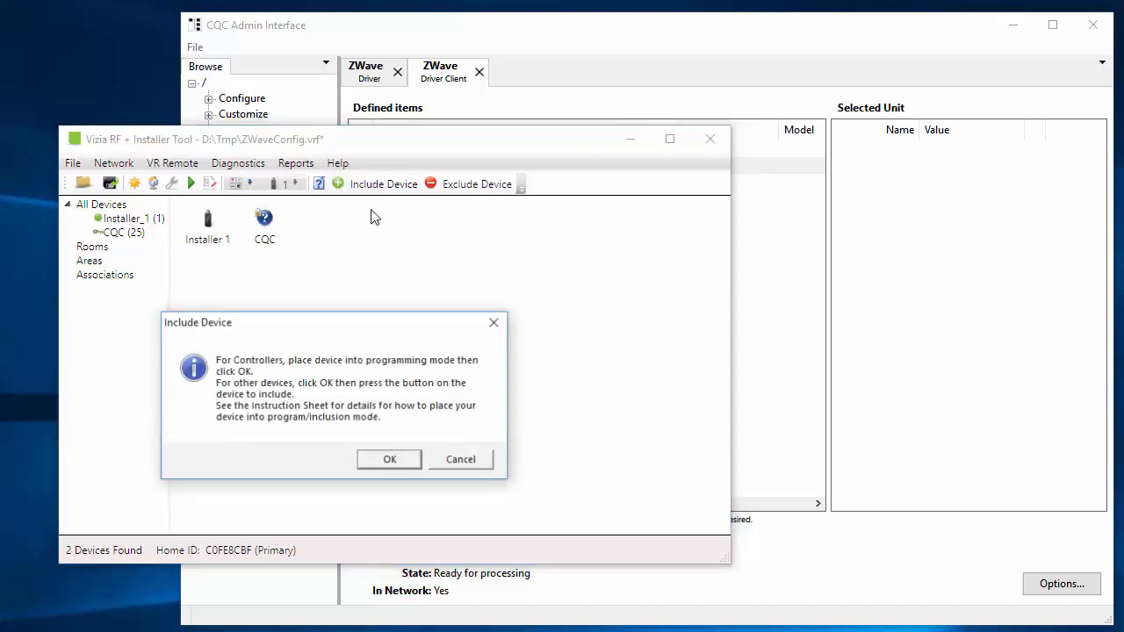
{"action": "left_click", "coordinate": [391, 465]}
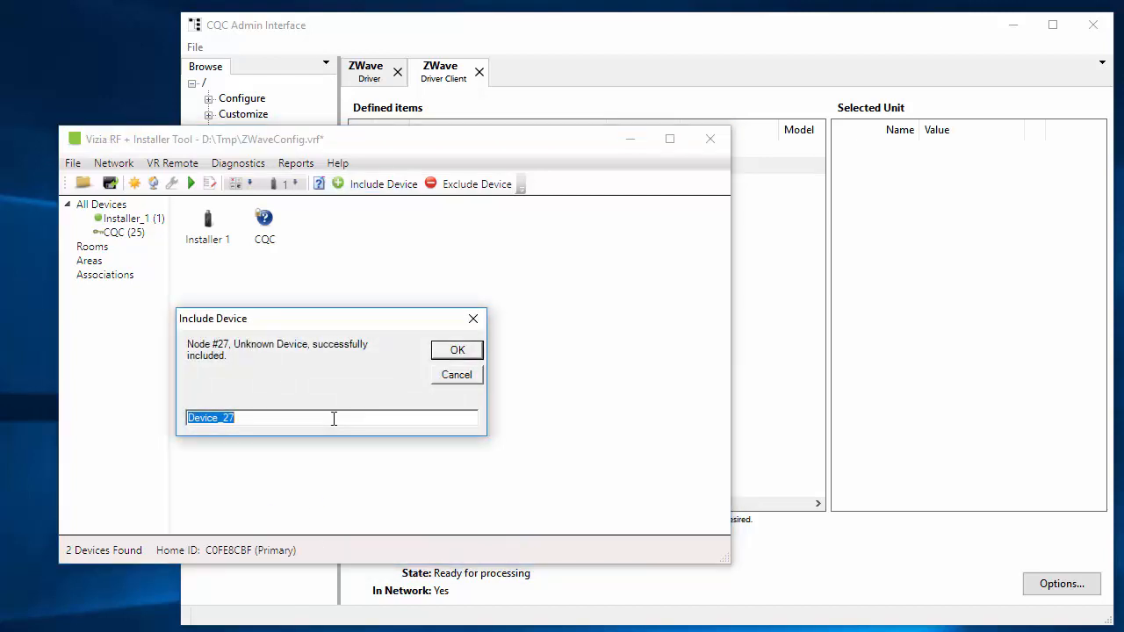
{"action": "type", "text": "DualSw"}
{"action": "key", "text": "Return"}
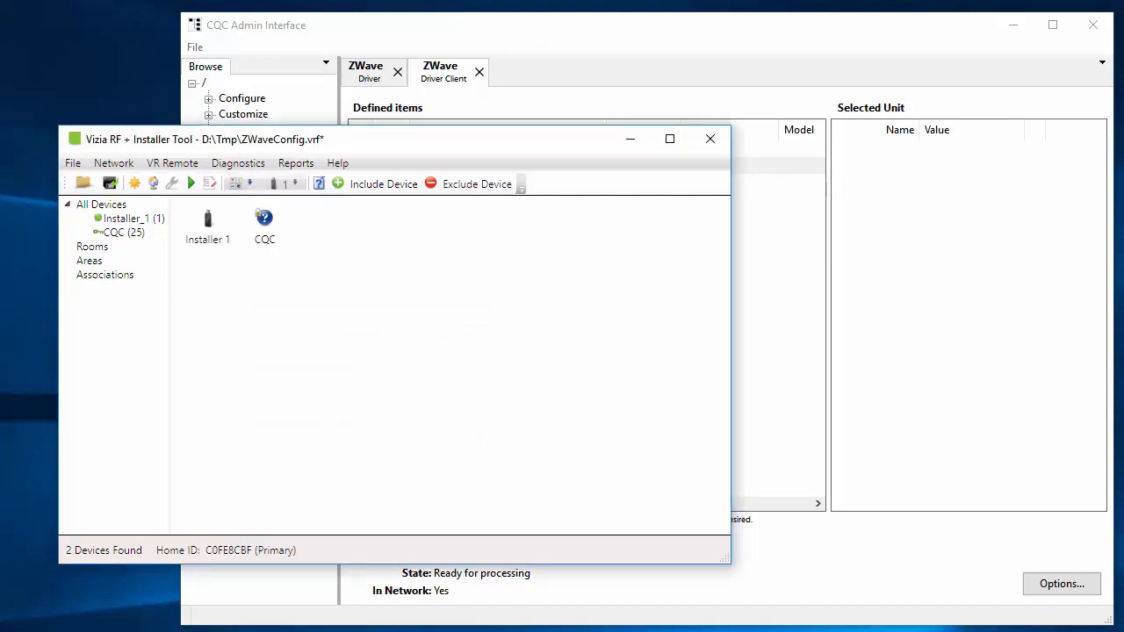
{"action": "left_click", "coordinate": [319, 239]}
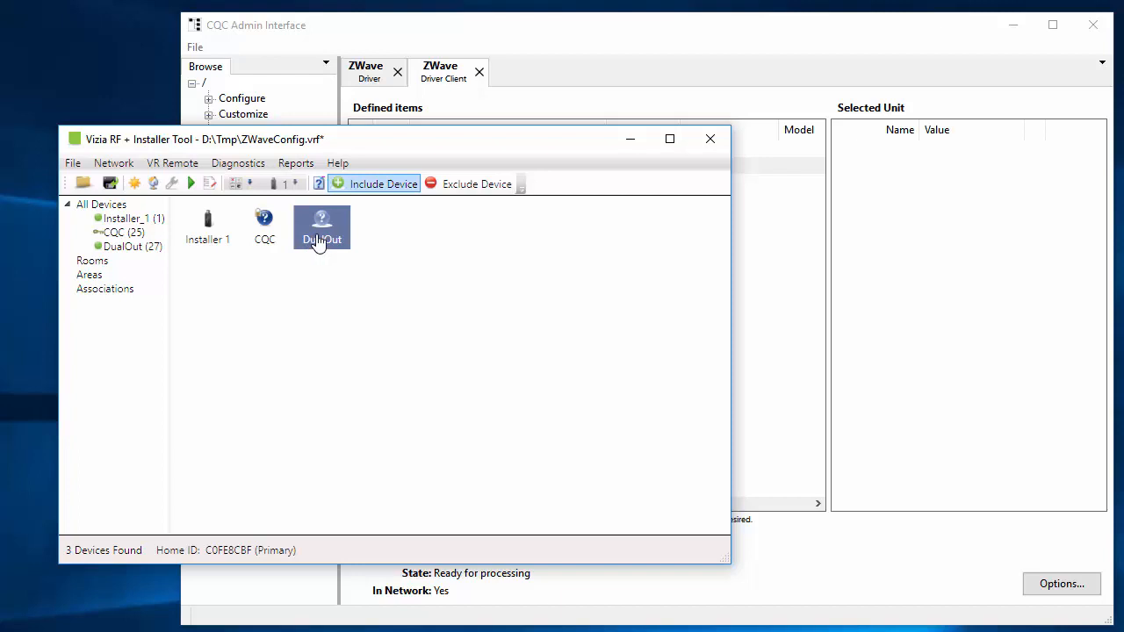
Switch to the CQC Admin Interface and look through the ZWave driver's available fields.
{"action": "left_click", "coordinate": [753, 46]}
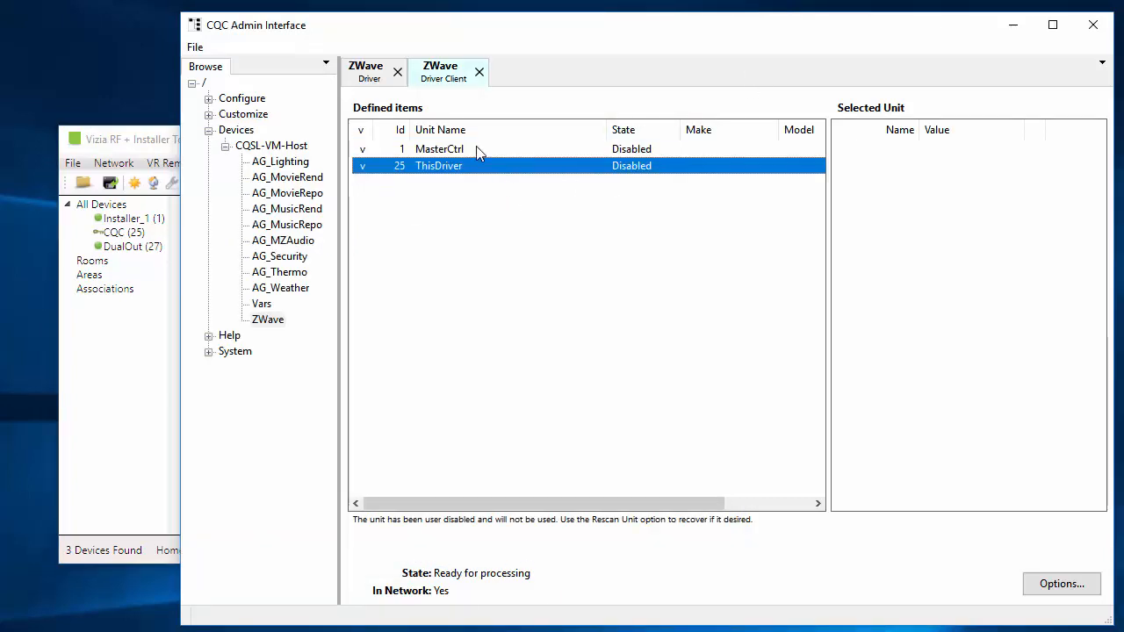
{"action": "left_click", "coordinate": [373, 77]}
{"action": "scroll", "coordinate": [518, 391], "scroll_direction": "down", "scroll_amount": 1}
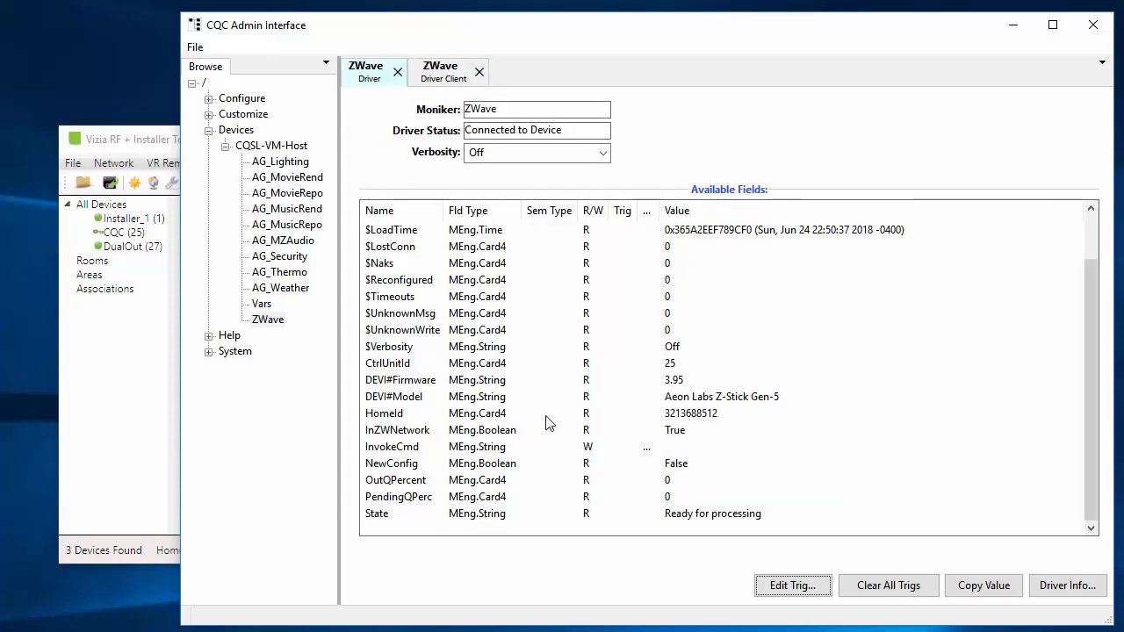
{"action": "scroll", "coordinate": [545, 423], "scroll_direction": "up", "scroll_amount": 1}
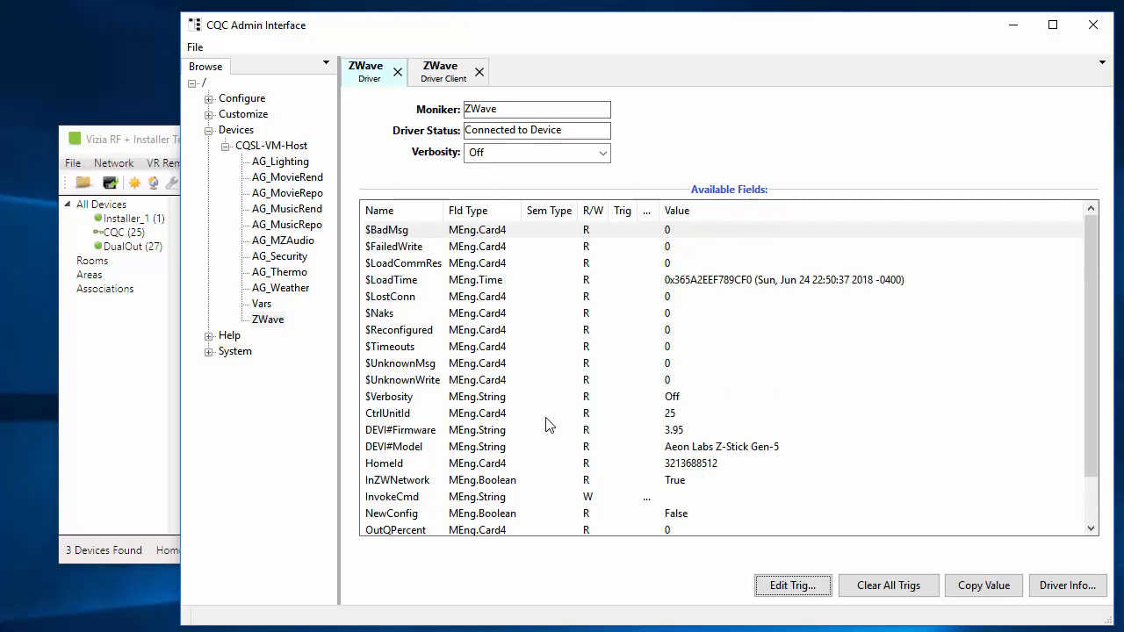
Switch to Vizia RF + Installer Tool and put the master controller into device inclusion mode.
{"action": "left_click_drag", "start_coordinate": [182, 140], "coordinate": [175, 140]}
{"action": "left_click", "coordinate": [170, 141]}
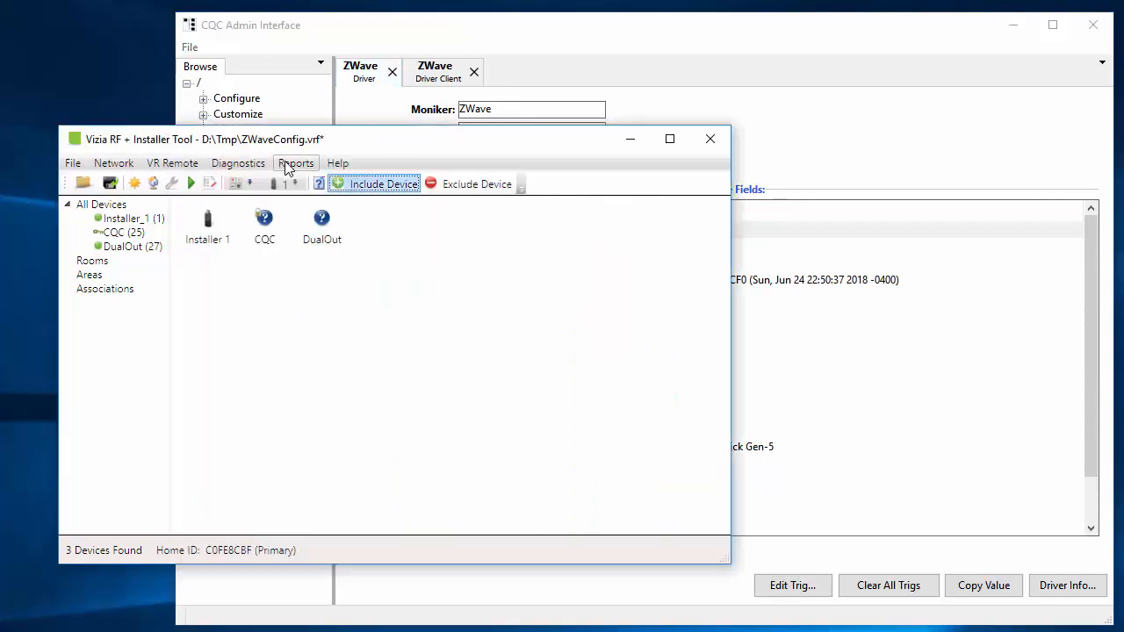
{"action": "left_click", "coordinate": [381, 186]}
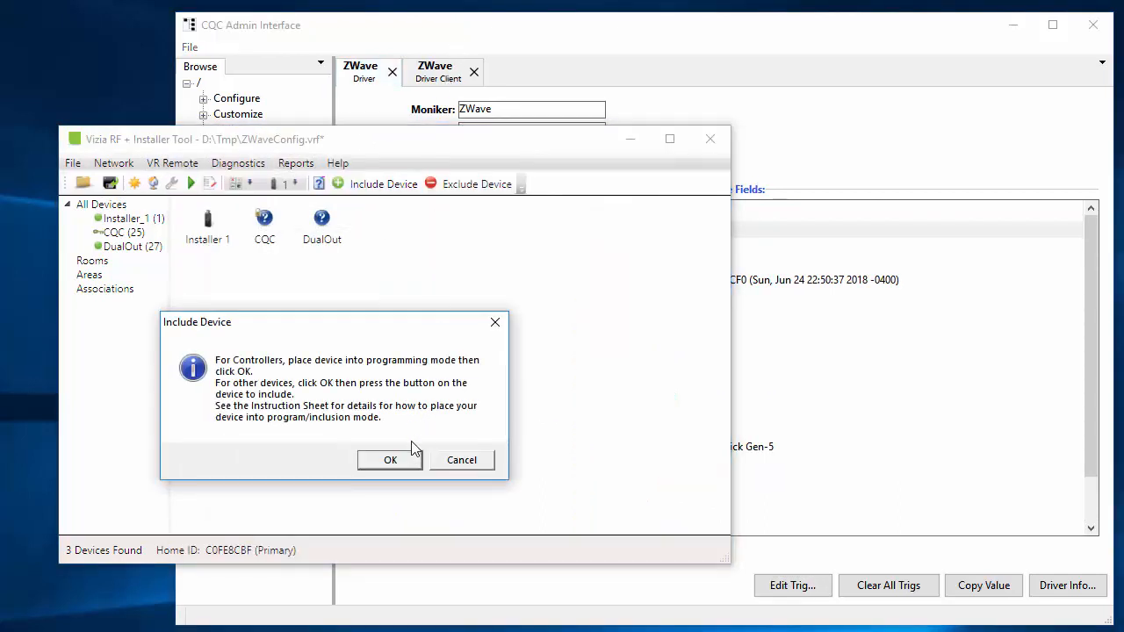
{"action": "left_click", "coordinate": [406, 463]}
In the CQC Admin Interface's ZWave driver client, start inclusion/replication from the master and move its dialog clear of the installer tool.
{"action": "left_click", "coordinate": [439, 78]}
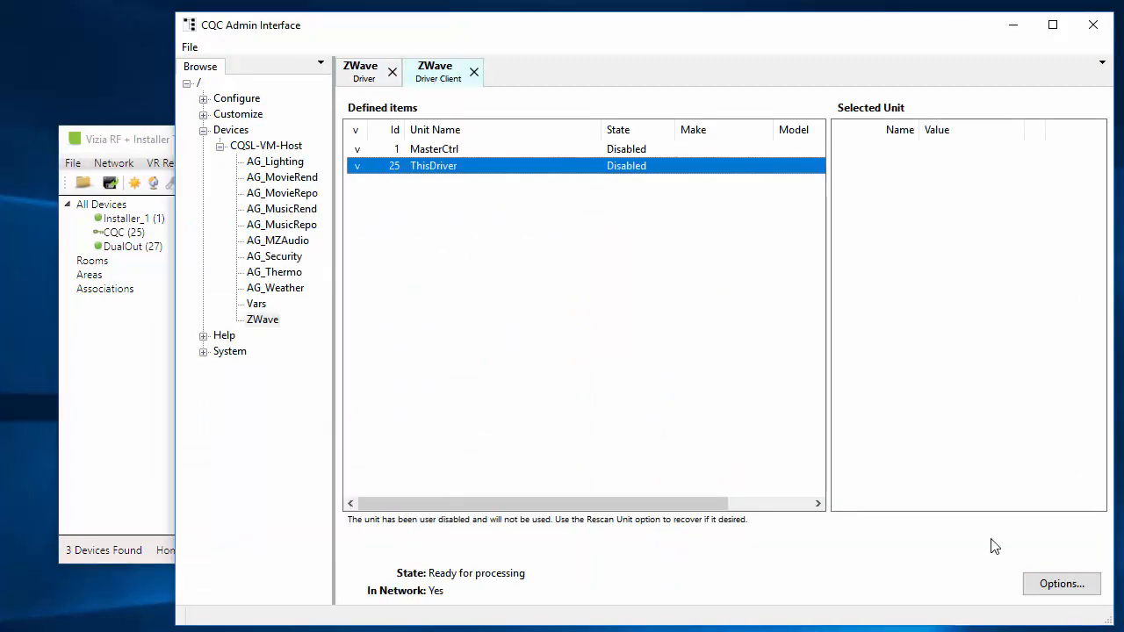
{"action": "left_click", "coordinate": [1046, 592]}
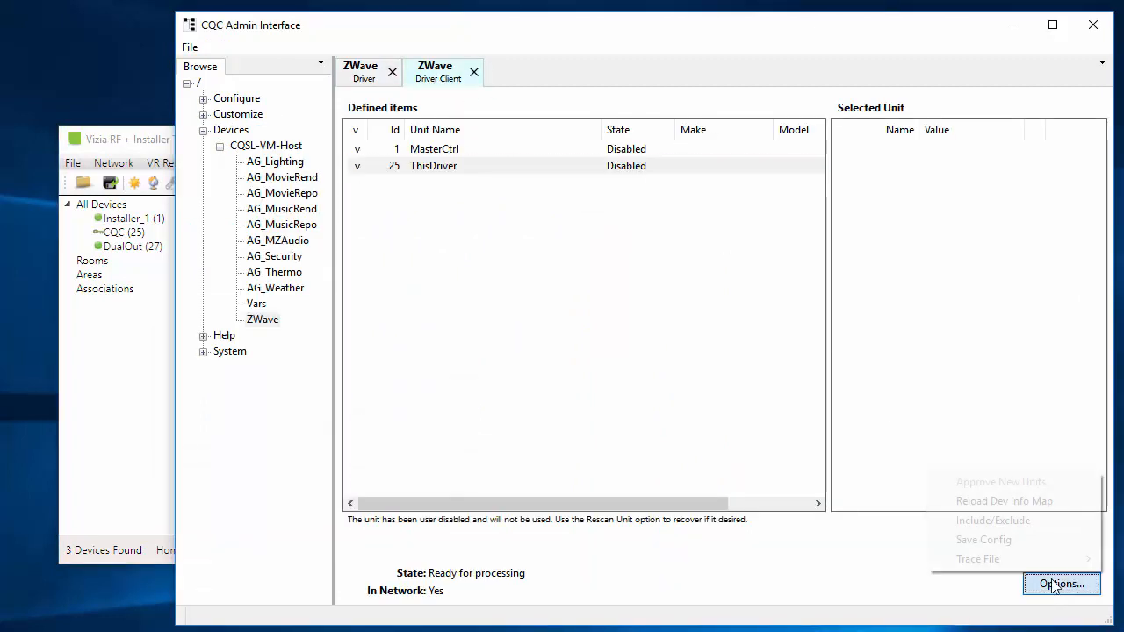
{"action": "left_click", "coordinate": [1016, 522]}
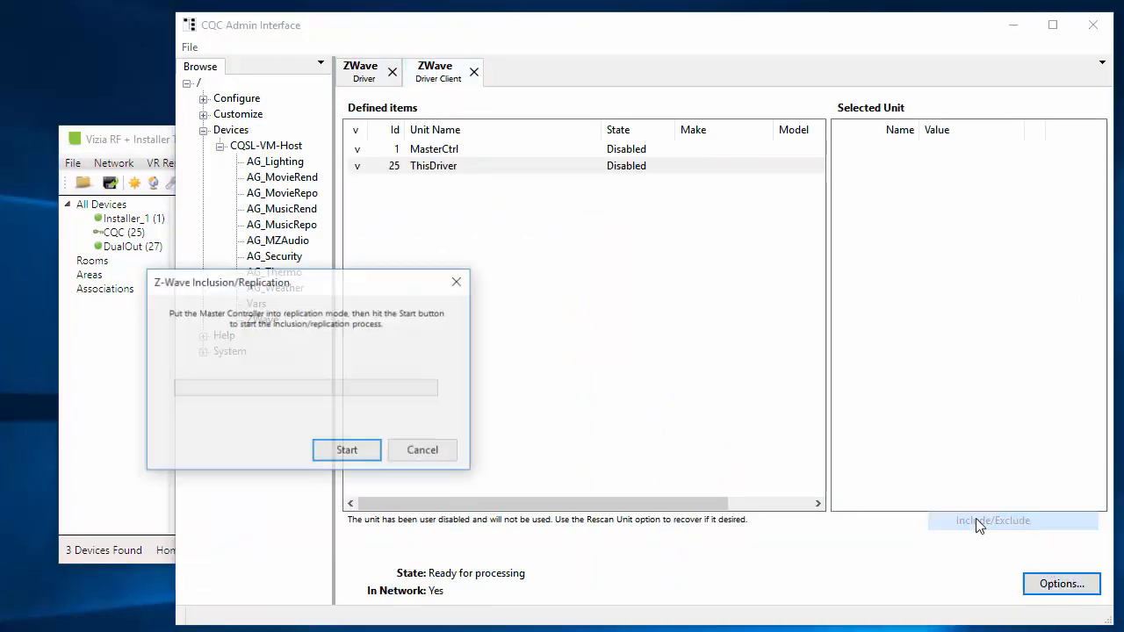
{"action": "left_click", "coordinate": [356, 457]}
{"action": "left_click_drag", "start_coordinate": [365, 285], "coordinate": [889, 109]}
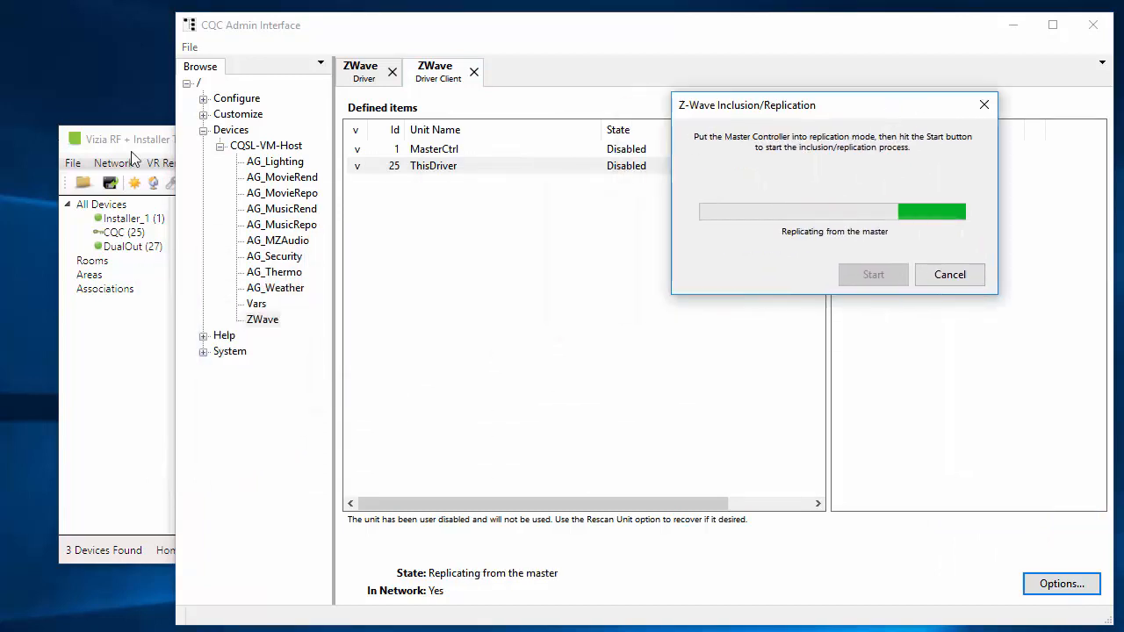
Accept the existing device name CQC in Vizia RF + Installer Tool and finish the replication in the CQC Admin Interface.
{"action": "left_click", "coordinate": [134, 151]}
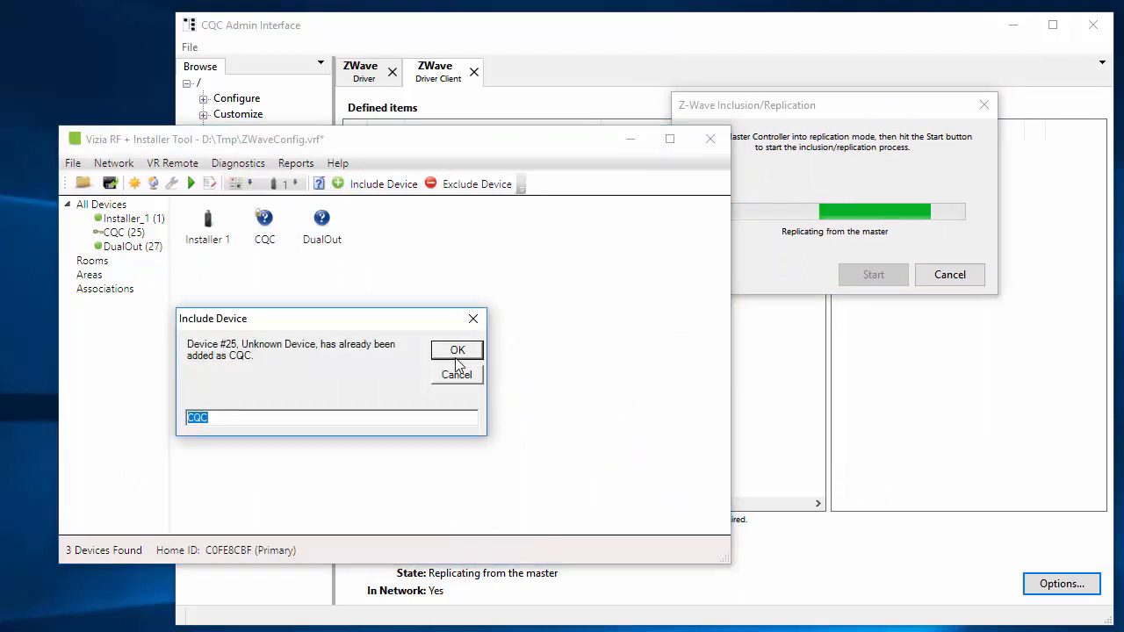
{"action": "left_click", "coordinate": [457, 351]}
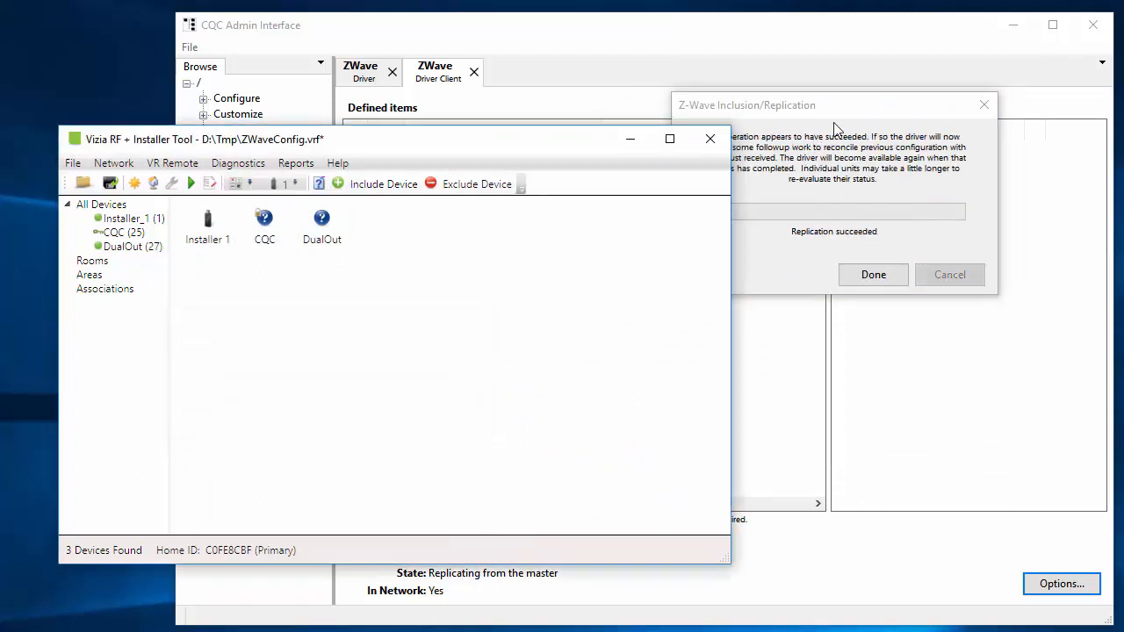
{"action": "left_click", "coordinate": [856, 109]}
{"action": "left_click", "coordinate": [869, 274]}
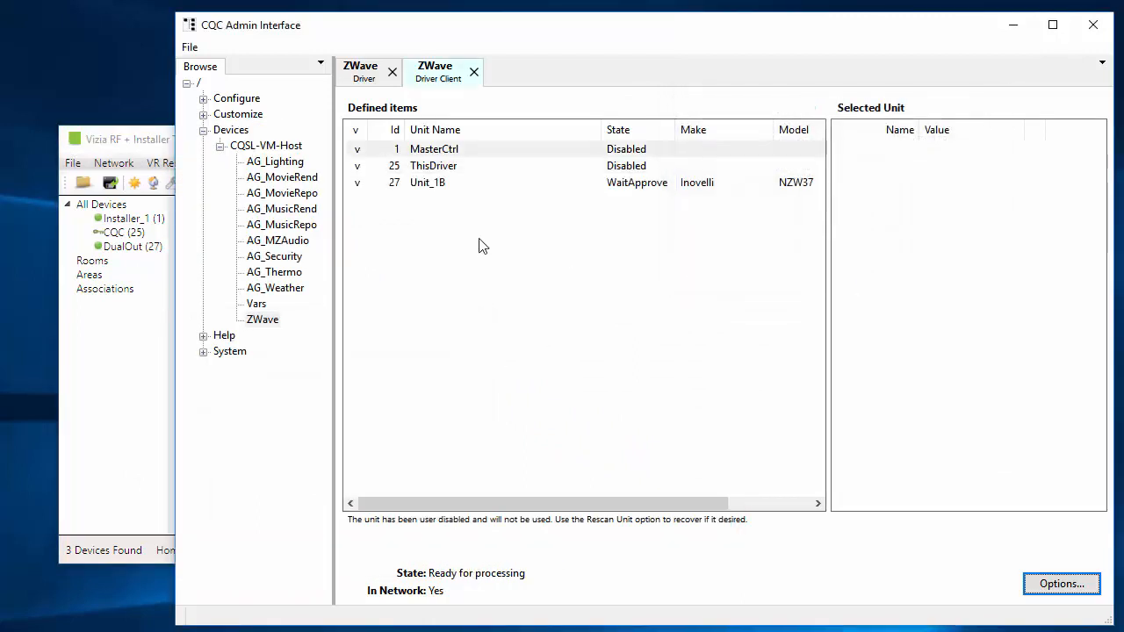
Select the new Inovelli NZW37 unit, view its options, and approve the new units.
{"action": "left_click", "coordinate": [428, 190]}
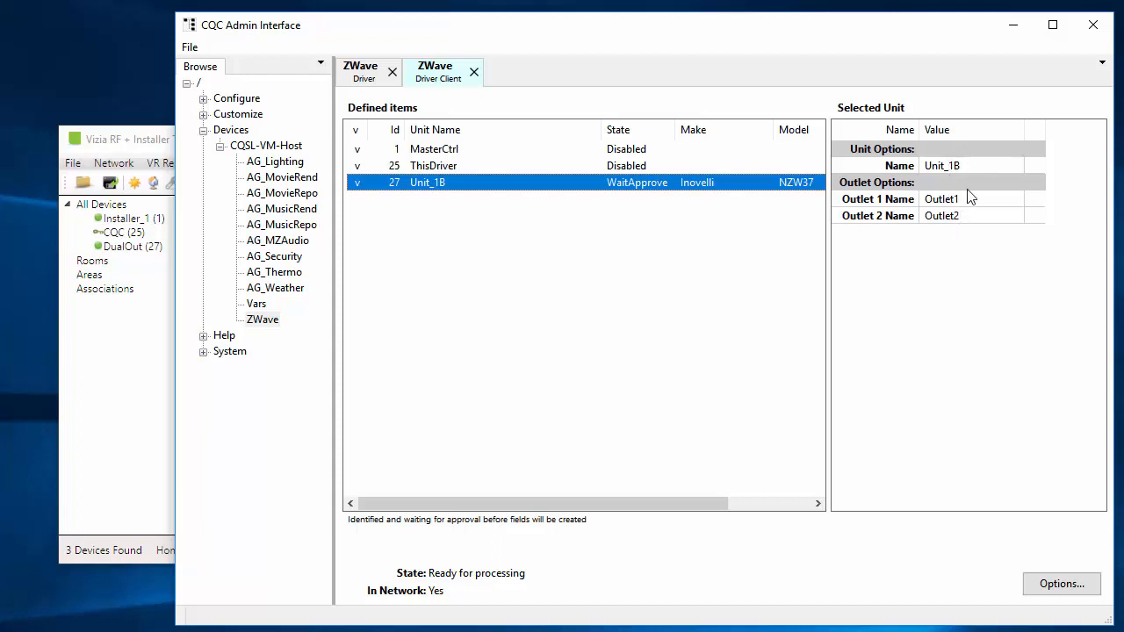
{"action": "key", "text": "Tab"}
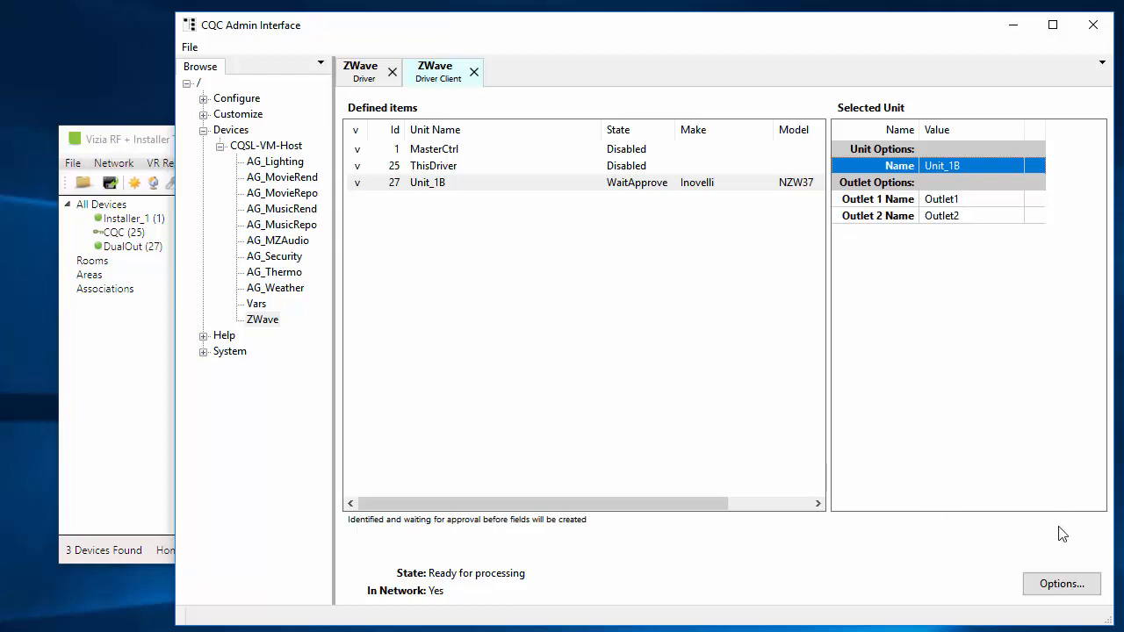
{"action": "left_click", "coordinate": [1056, 590]}
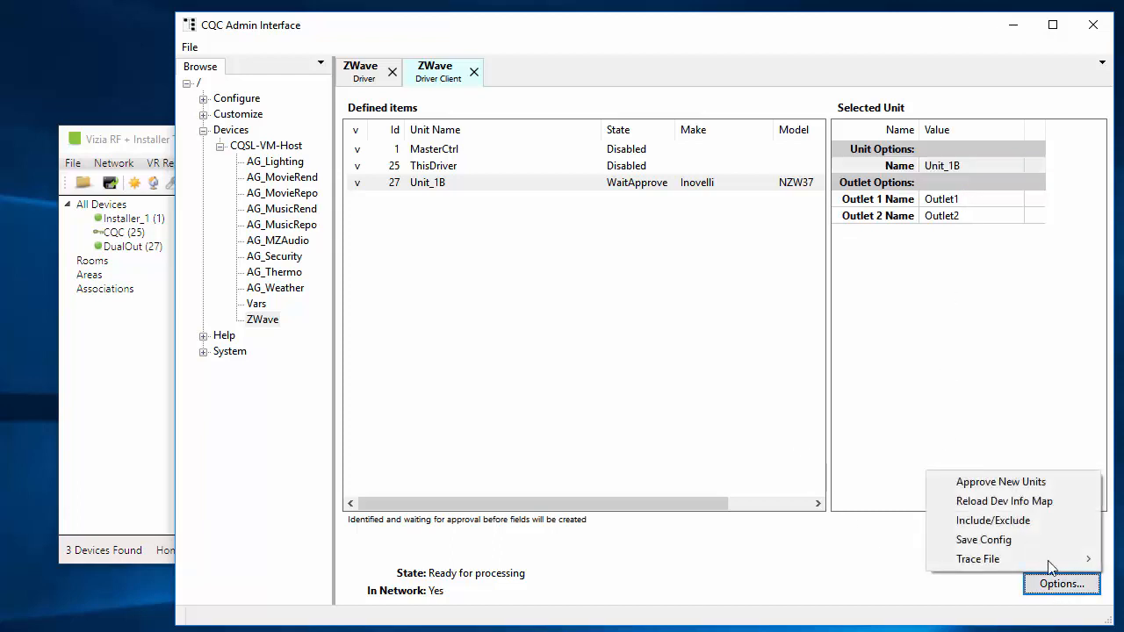
{"action": "left_click", "coordinate": [1039, 481]}
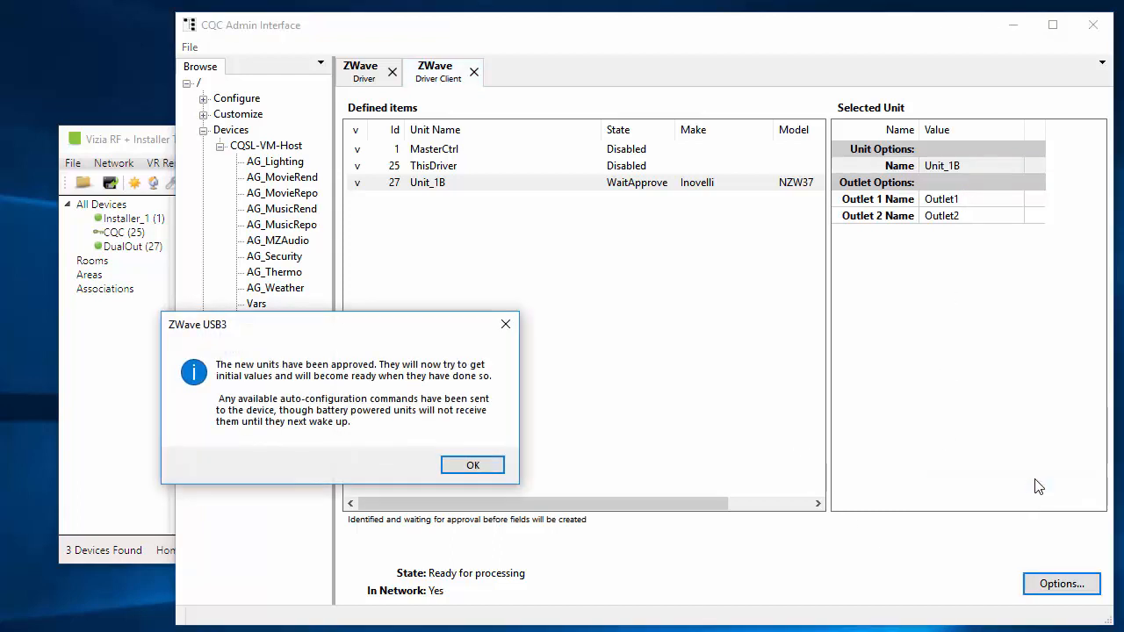
{"action": "left_click", "coordinate": [472, 467]}
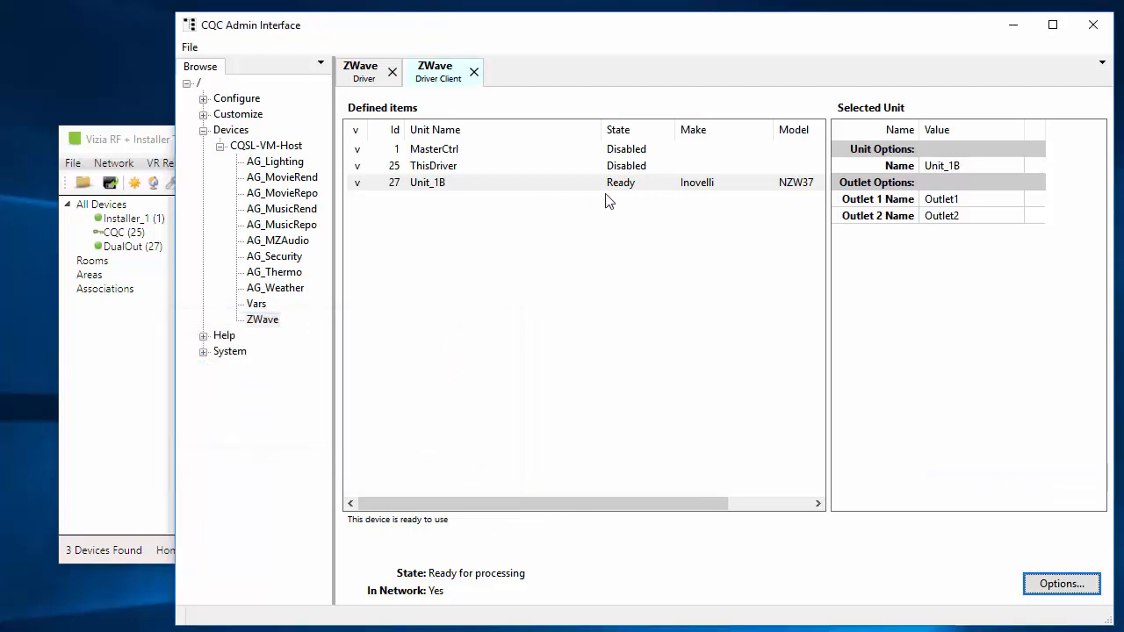
Check the ZWave driver's field list for the approved unit's outlet fields and return to the driver client.
{"action": "left_click", "coordinate": [369, 81]}
{"action": "scroll", "coordinate": [457, 439], "scroll_direction": "down", "scroll_amount": 2}
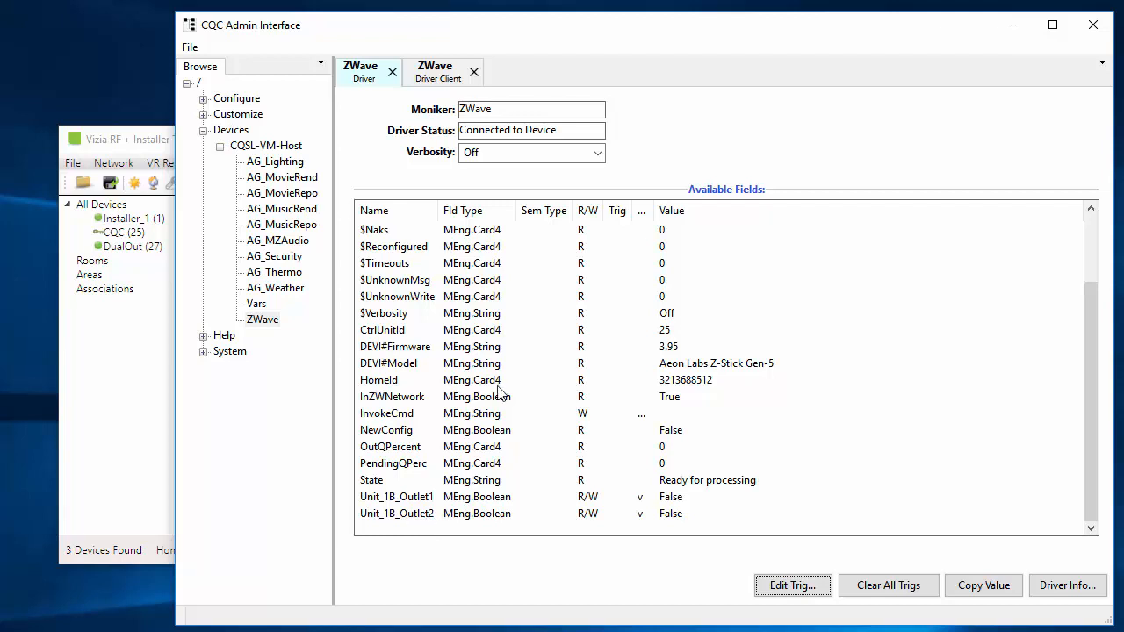
{"action": "left_click", "coordinate": [443, 75]}
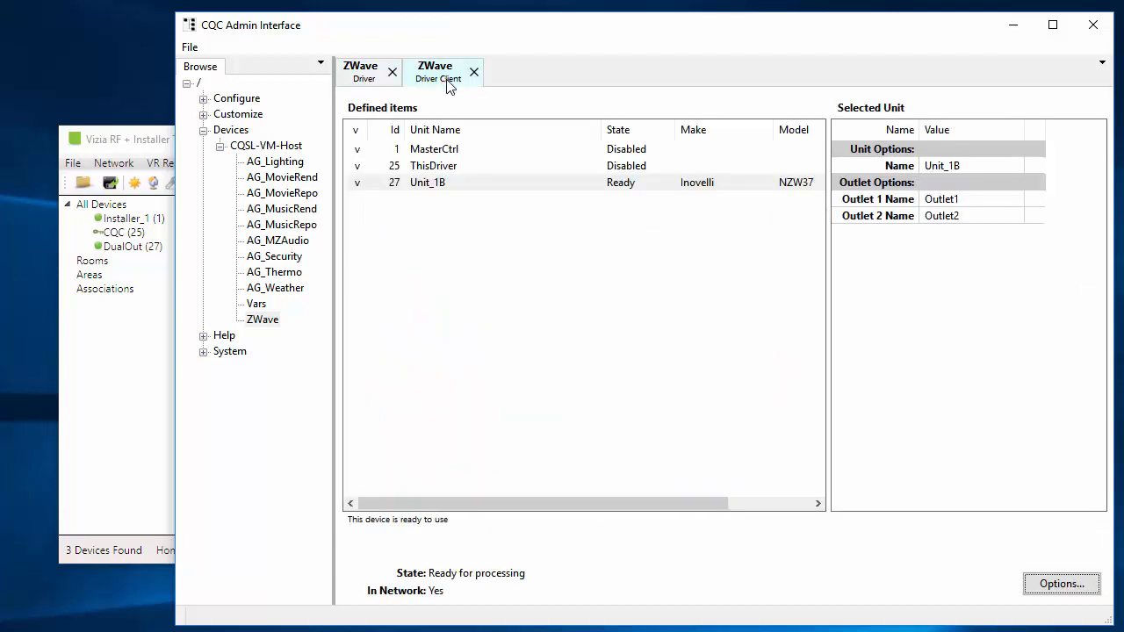
Rename the Inovelli unit as DualOut in its unit options.
{"action": "left_click", "coordinate": [960, 165]}
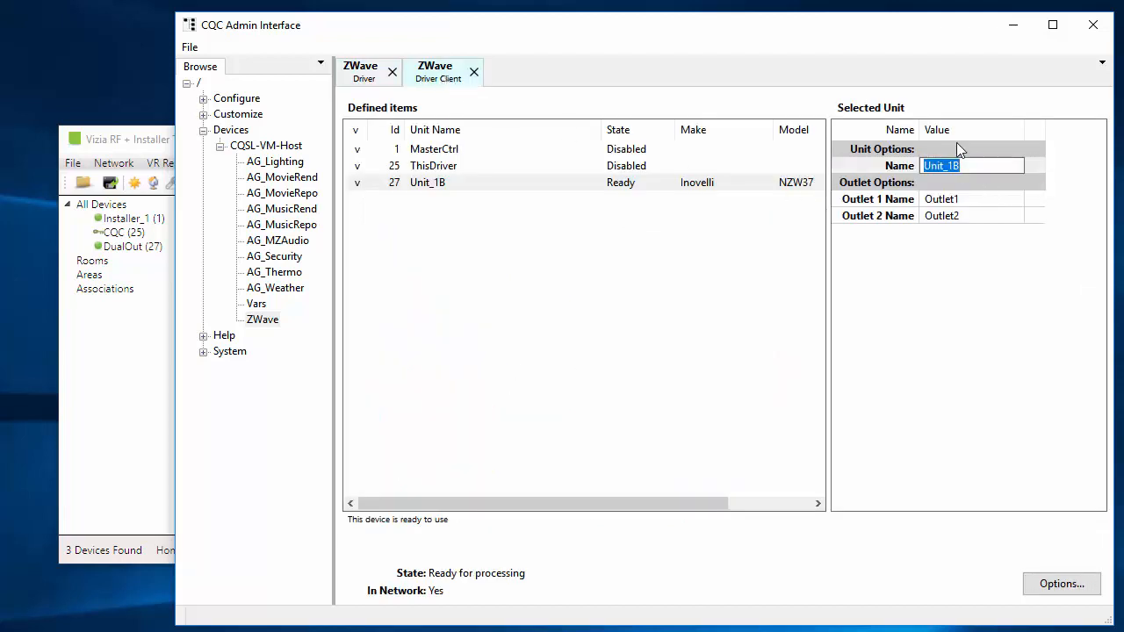
{"action": "type", "text": "DualOut"}
{"action": "key", "text": "Return"}
Set the DualOut unit's outlet 1 name to Left and its outlet 2 name to Right.
{"action": "left_click", "coordinate": [935, 200]}
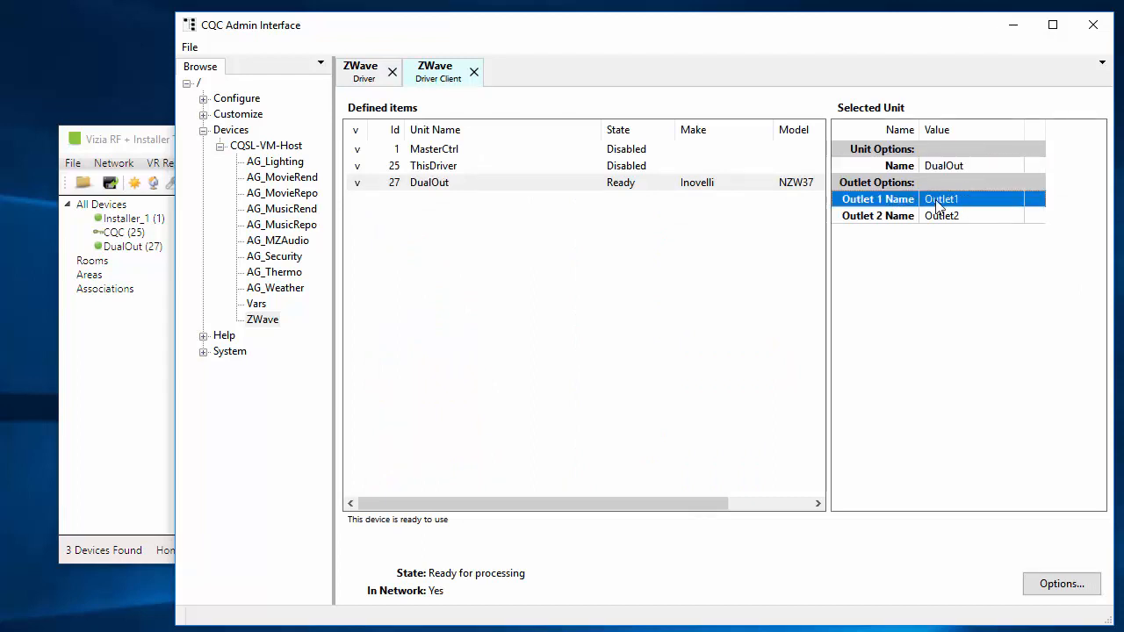
{"action": "left_click", "coordinate": [937, 201]}
{"action": "type", "text": "Left"}
{"action": "key", "text": "Return"}
{"action": "key", "text": "Tab"}
{"action": "key", "text": "Tab"}
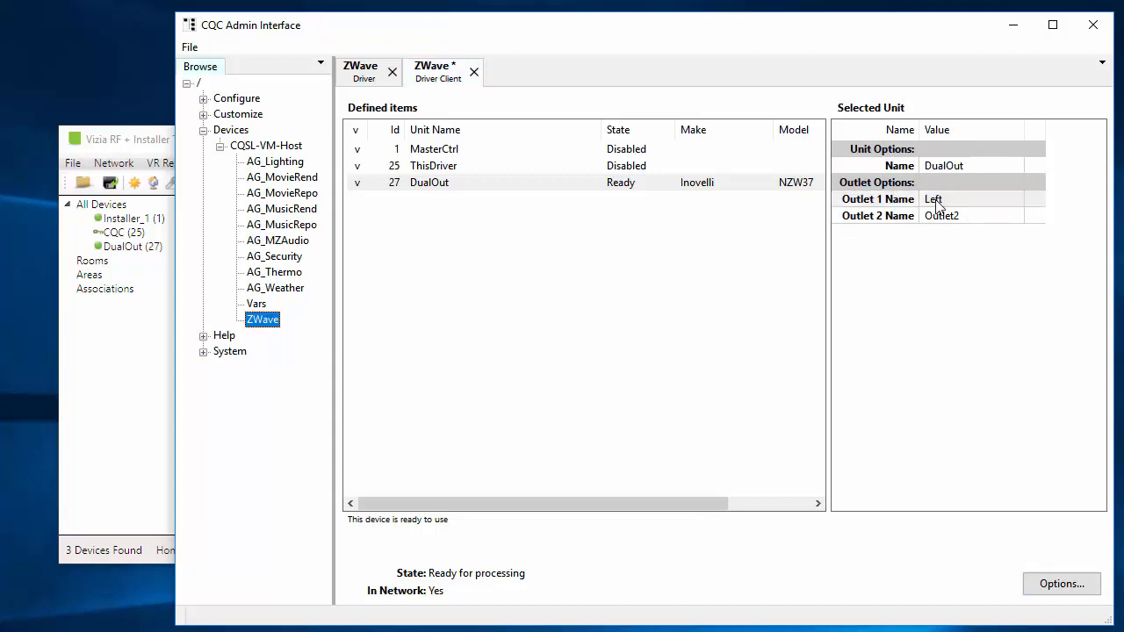
{"action": "left_click", "coordinate": [971, 218]}
{"action": "left_click", "coordinate": [946, 219]}
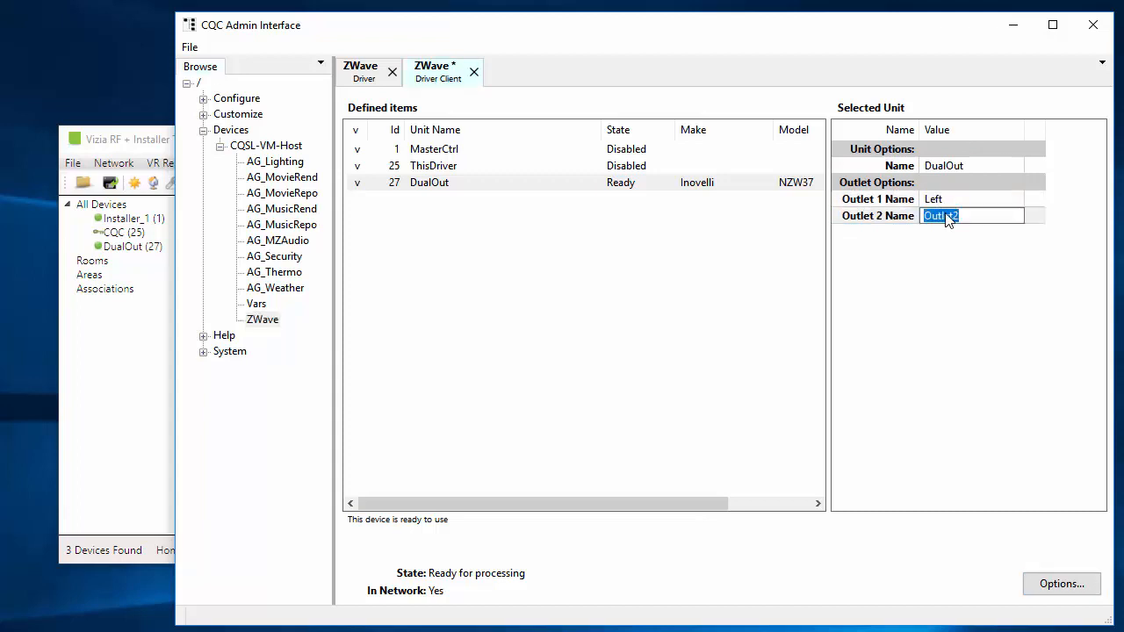
{"action": "type", "text": "Right"}
{"action": "key", "text": "Return"}
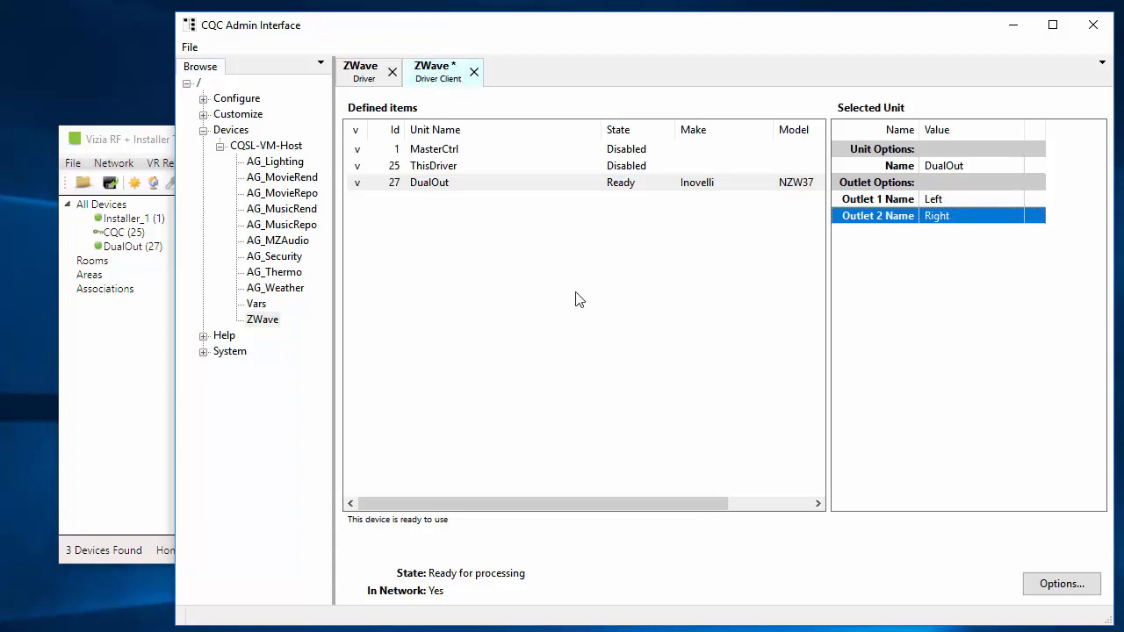
Save the driver client changes and check the renamed outlet fields in the ZWave driver's field list.
{"action": "left_click", "coordinate": [367, 74]}
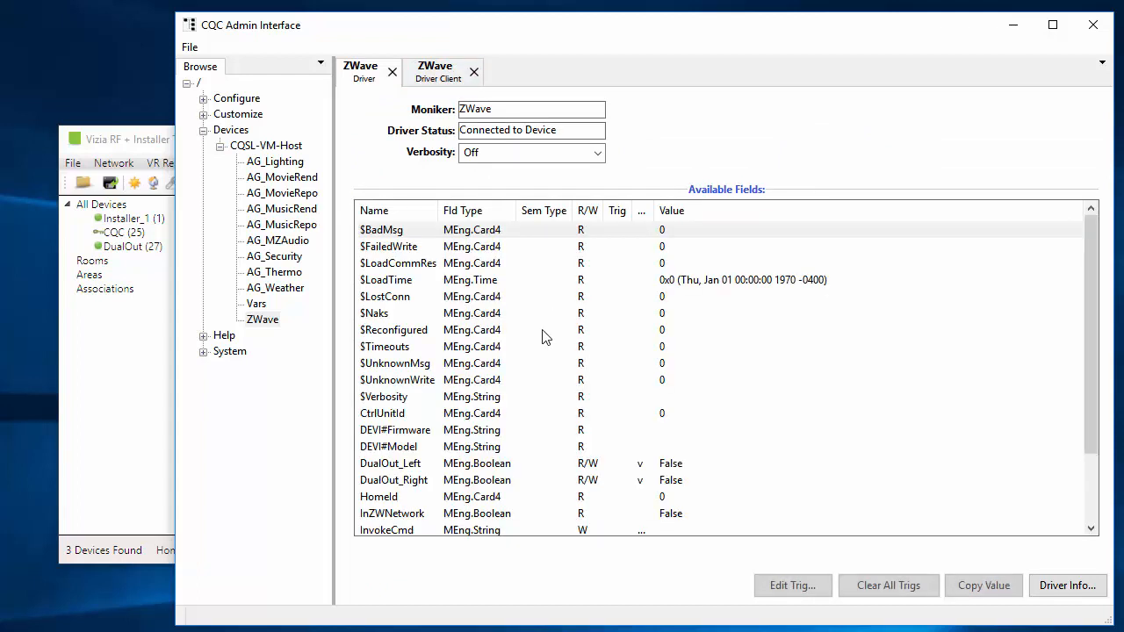
{"action": "scroll", "coordinate": [541, 336], "scroll_direction": "down", "scroll_amount": 2}
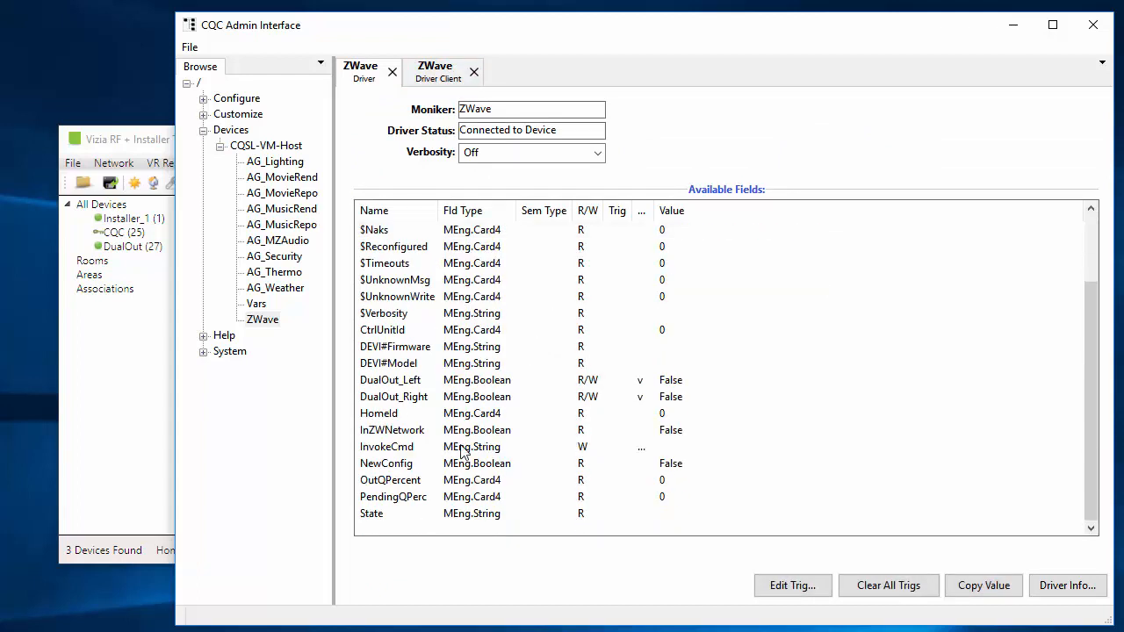
Examine the DualOut_Left and DualOut_Right fields in the ZWave driver's field list and return to the driver client.
{"action": "left_click", "coordinate": [383, 384]}
{"action": "left_click", "coordinate": [383, 397]}
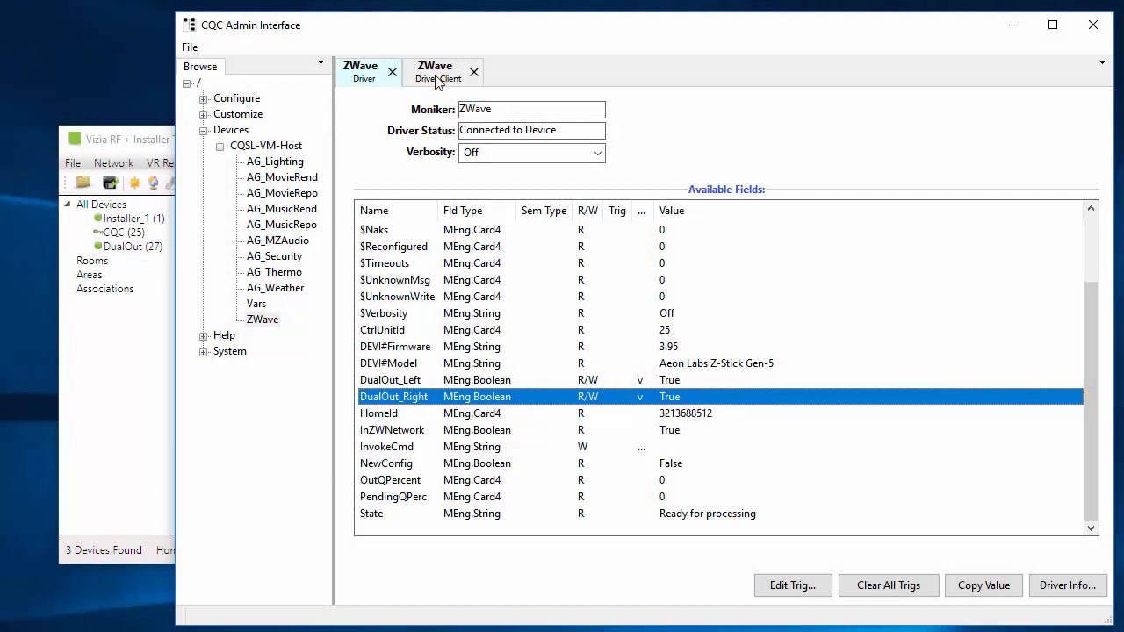
{"action": "left_click", "coordinate": [438, 79]}
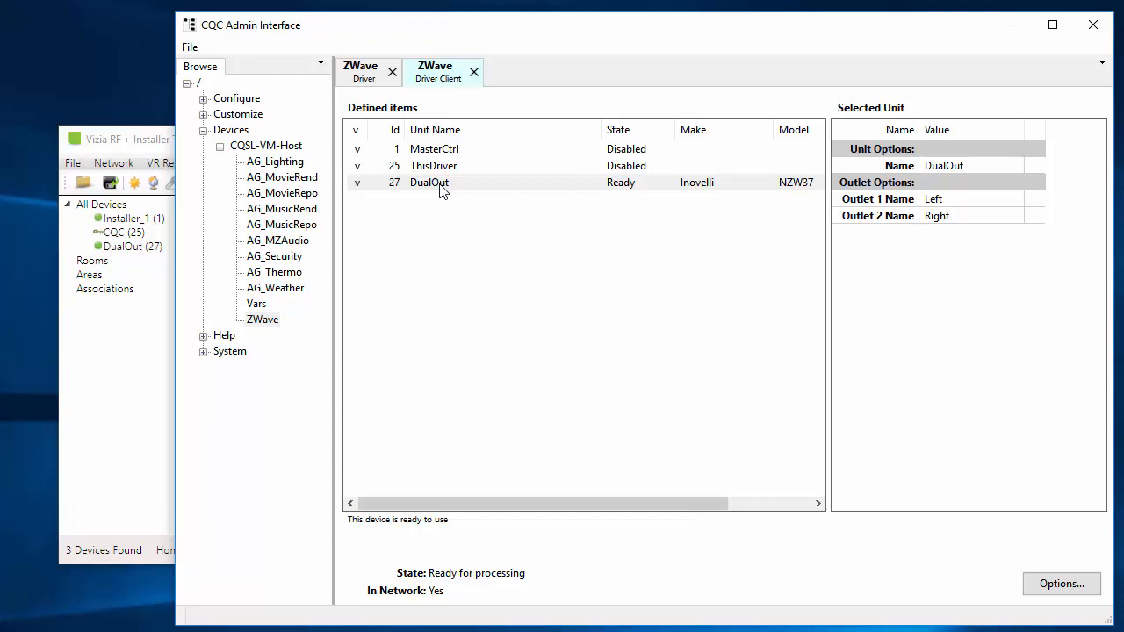
Query the DualOut unit's information, review its listed classes and close the report without saving it.
{"action": "right_click", "coordinate": [359, 191]}
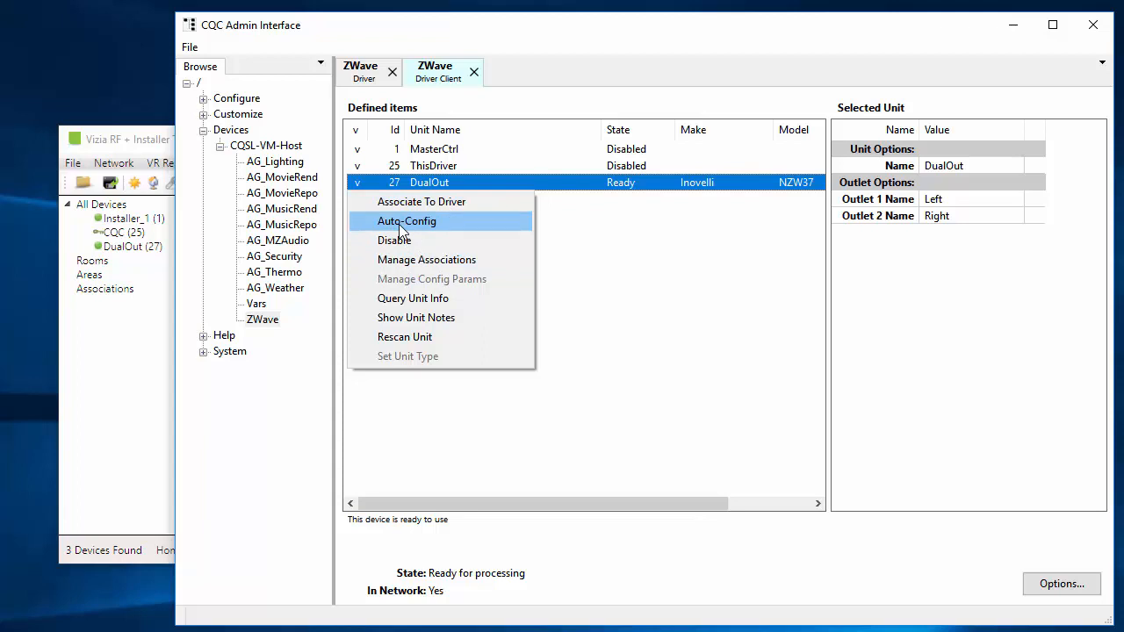
{"action": "left_click", "coordinate": [426, 301]}
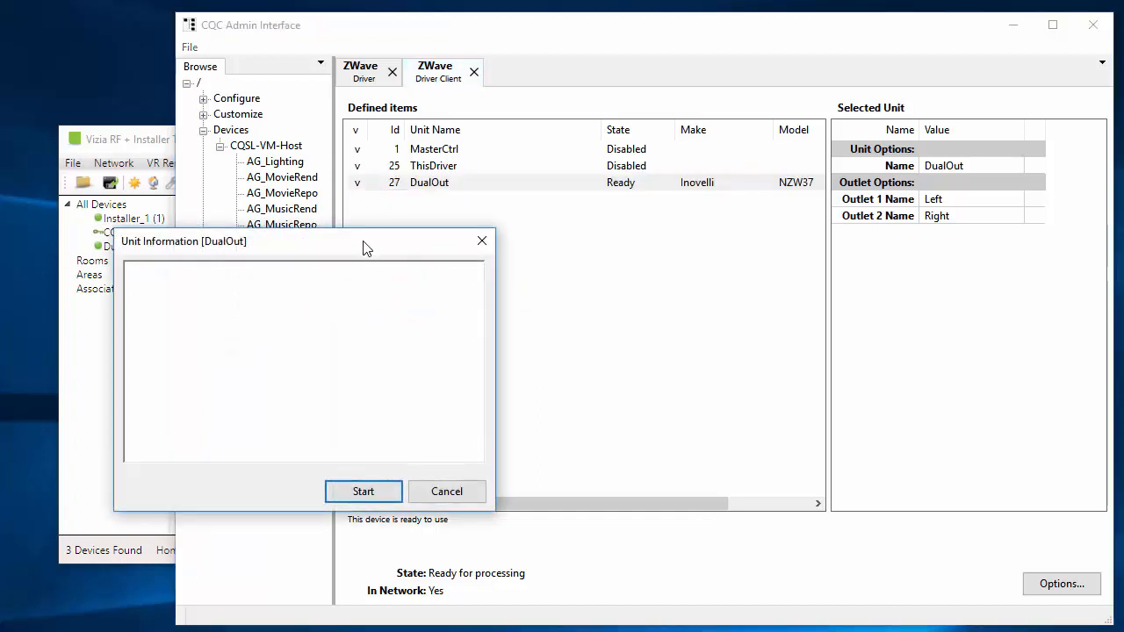
{"action": "left_click_drag", "start_coordinate": [363, 244], "coordinate": [658, 187]}
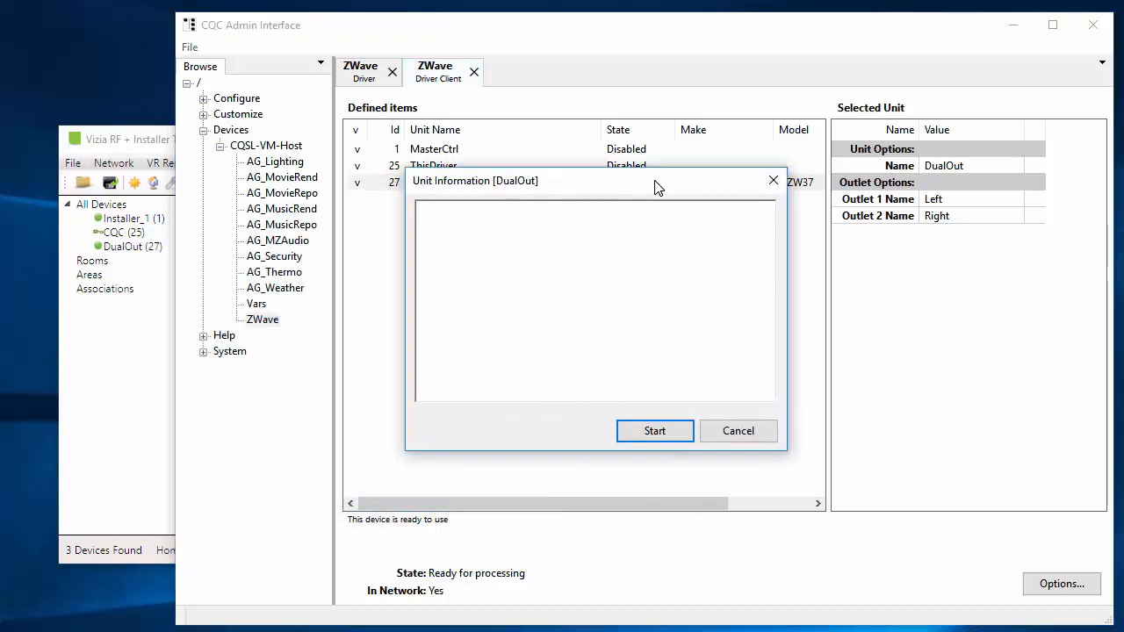
{"action": "left_click", "coordinate": [657, 431]}
{"action": "left_click", "coordinate": [396, 454]}
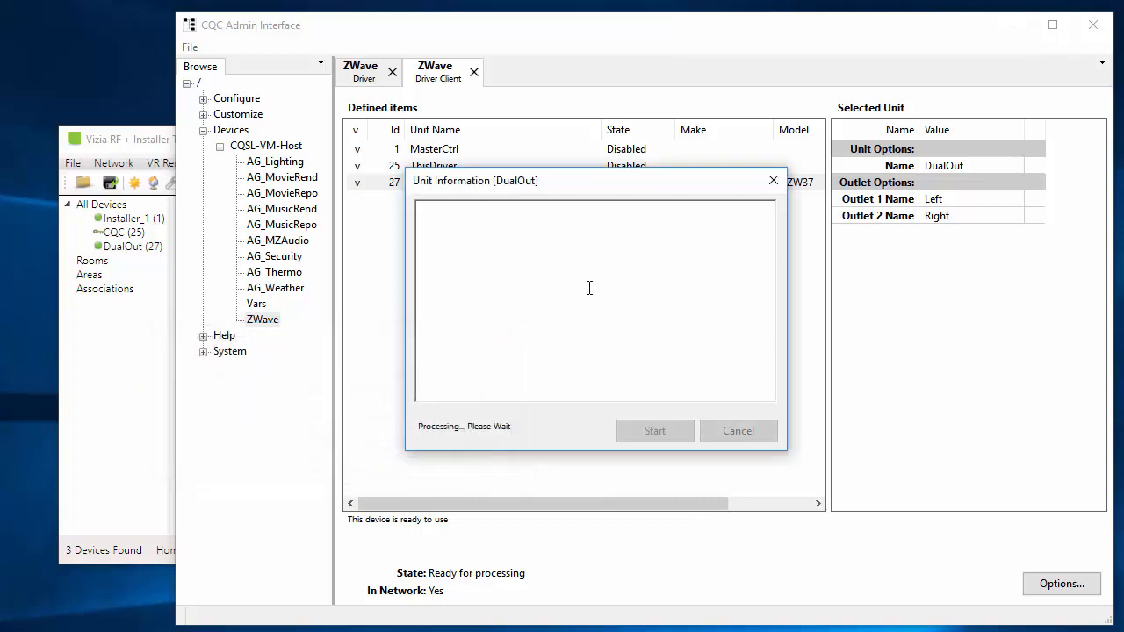
{"action": "scroll", "coordinate": [686, 264], "scroll_direction": "down", "scroll_amount": 1}
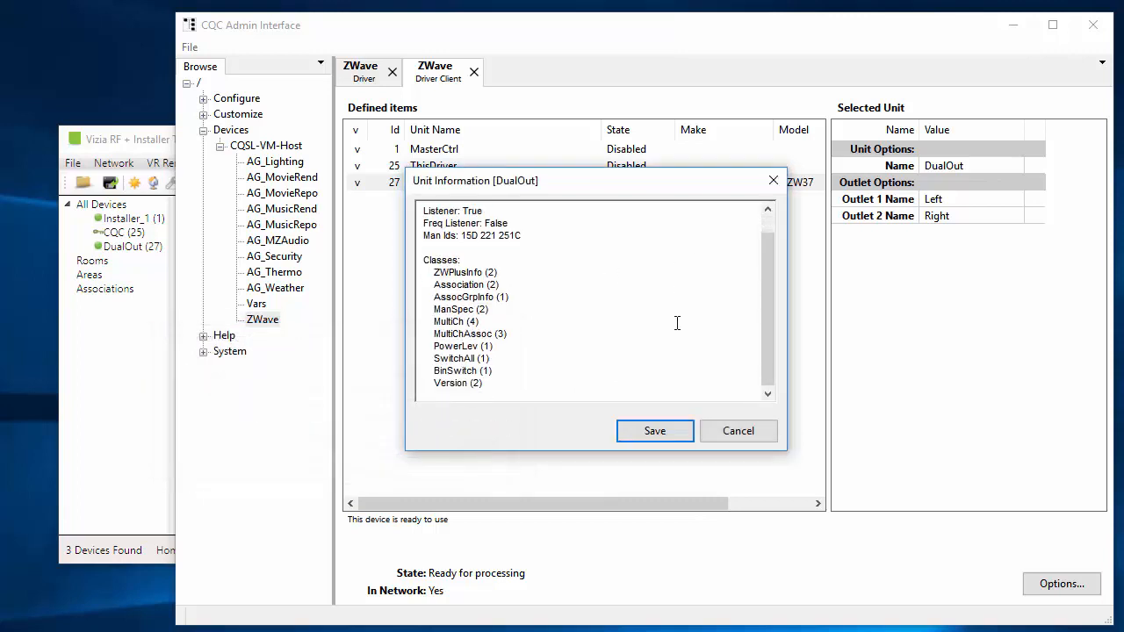
{"action": "left_click", "coordinate": [738, 431]}
Query association group 1 of the DualOut unit and close the association manager without changing anything.
{"action": "right_click", "coordinate": [357, 184]}
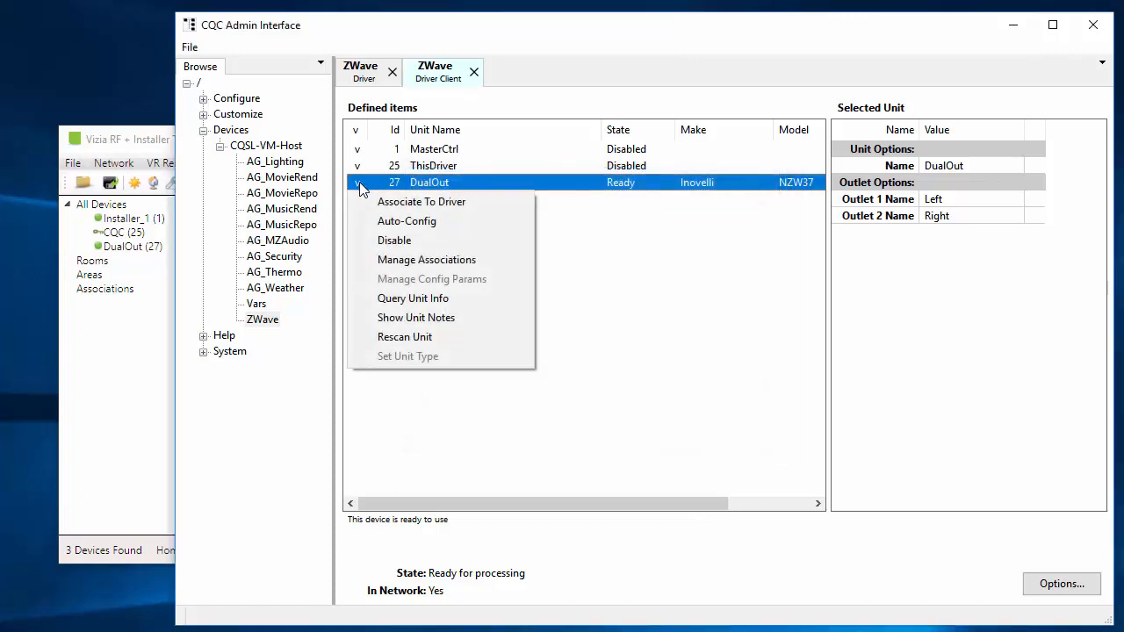
{"action": "left_click", "coordinate": [418, 262]}
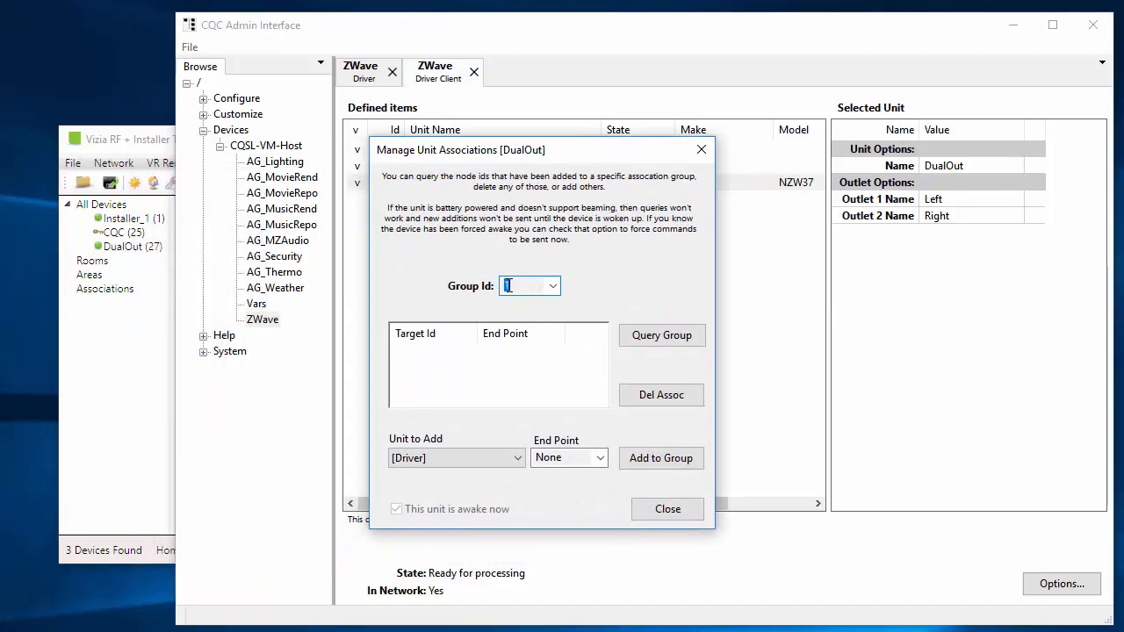
{"action": "left_click", "coordinate": [662, 334]}
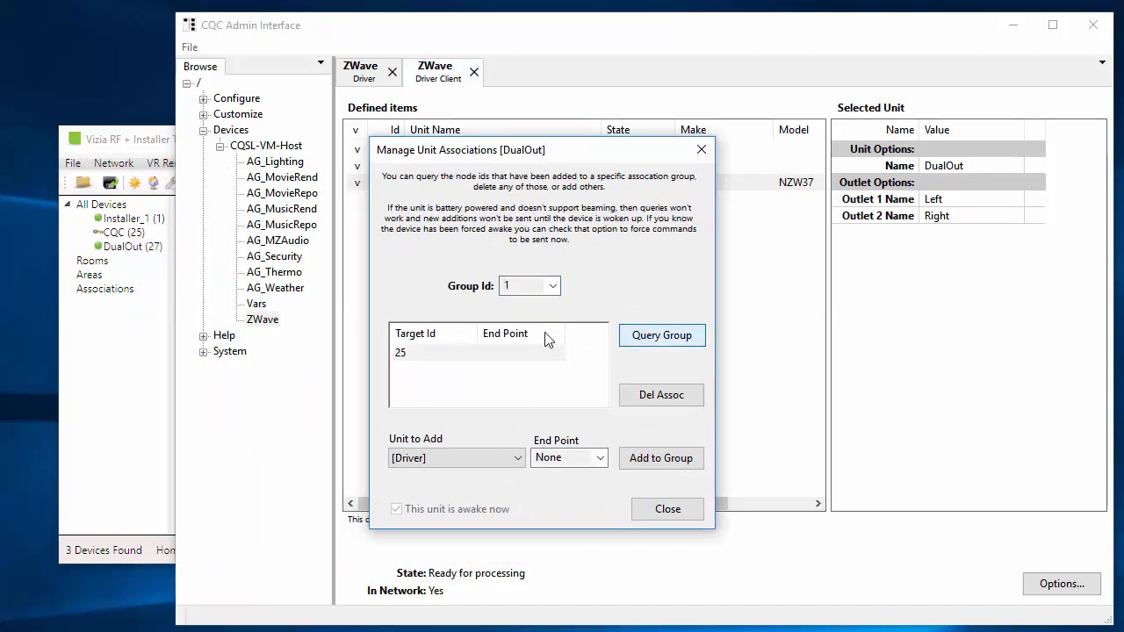
{"action": "left_click", "coordinate": [105, 234]}
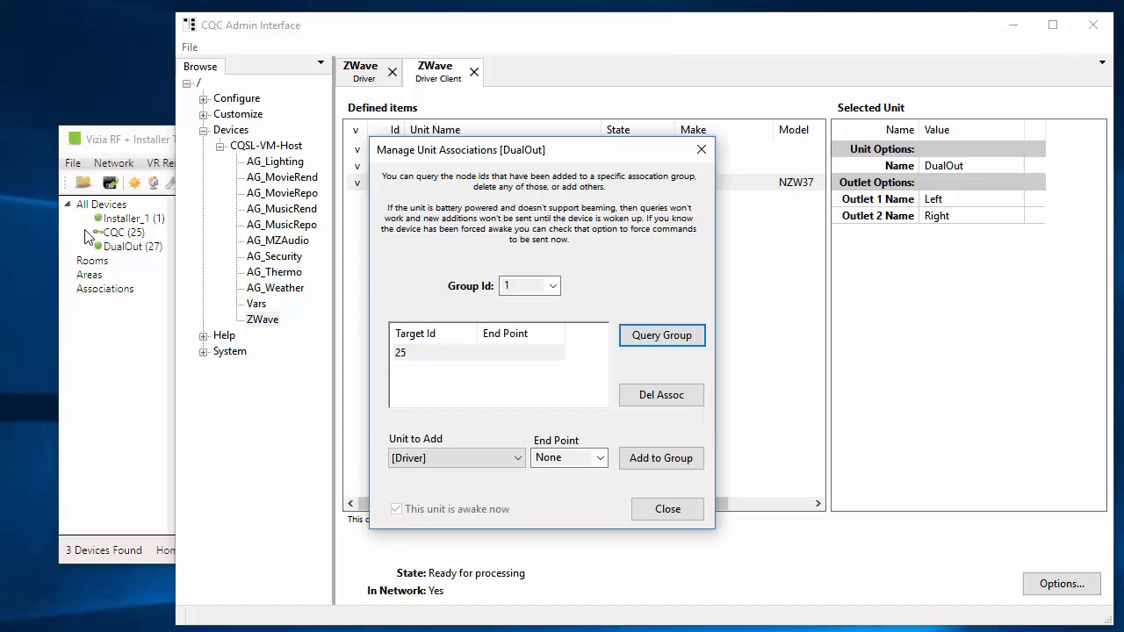
{"action": "left_click", "coordinate": [553, 287]}
{"action": "left_click", "coordinate": [553, 287]}
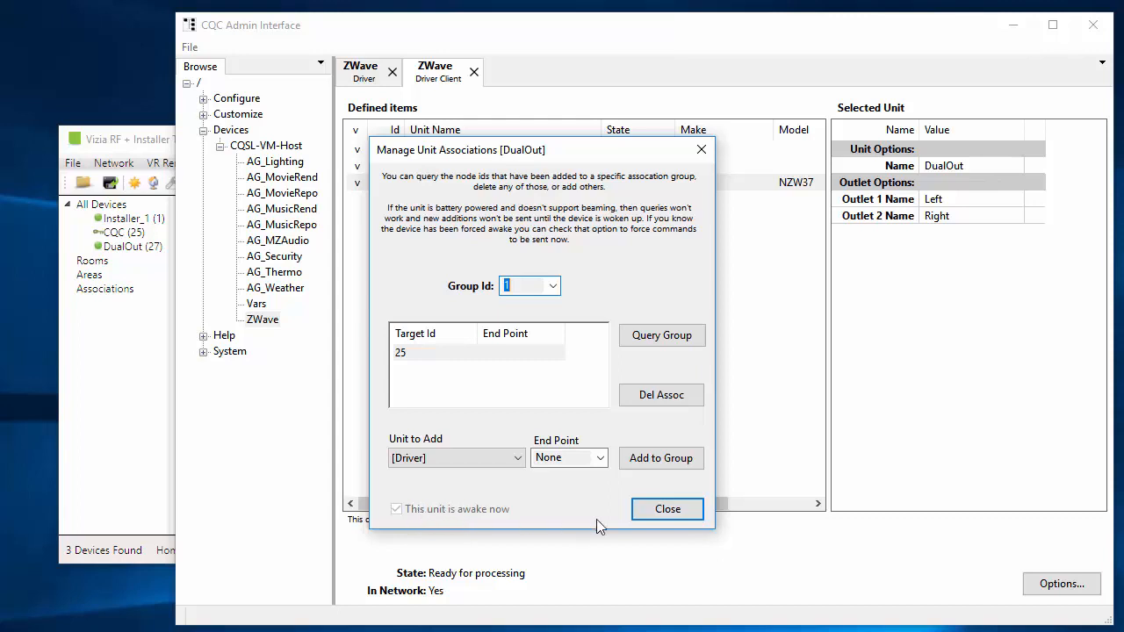
{"action": "left_click", "coordinate": [685, 512]}
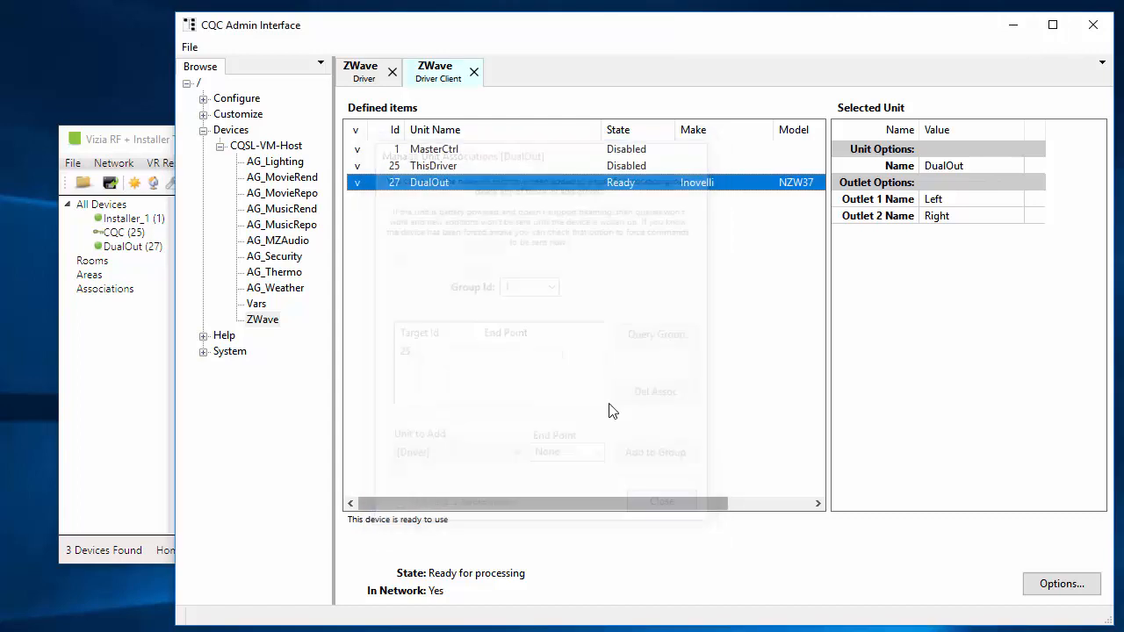
Show the notes for the DualOut unit, read them and close the message.
{"action": "right_click", "coordinate": [355, 187]}
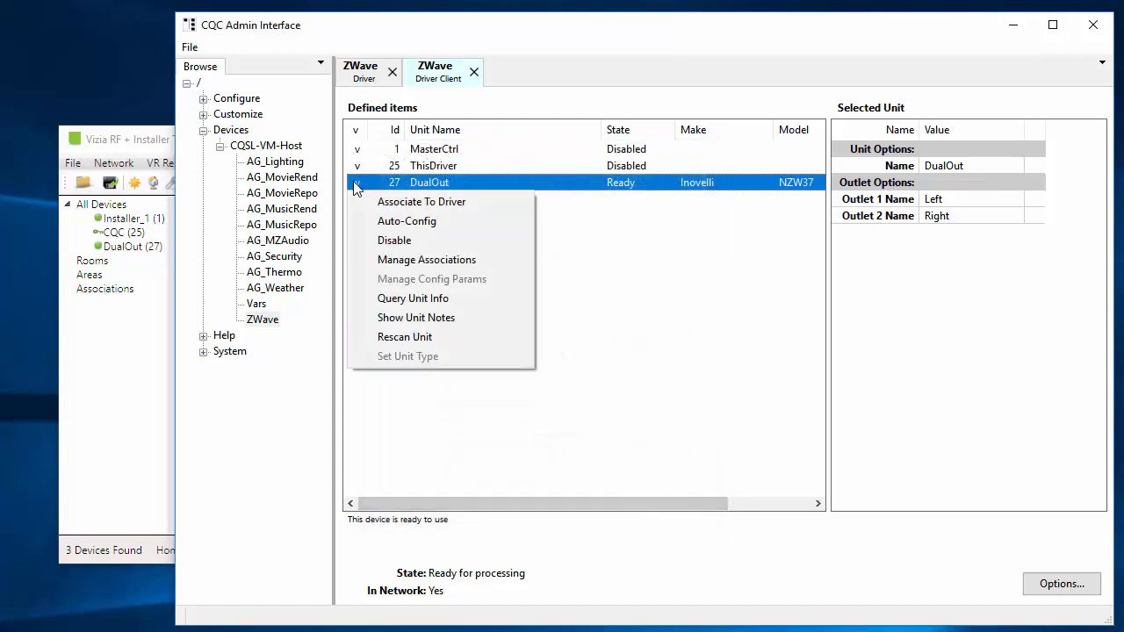
{"action": "left_click", "coordinate": [436, 317]}
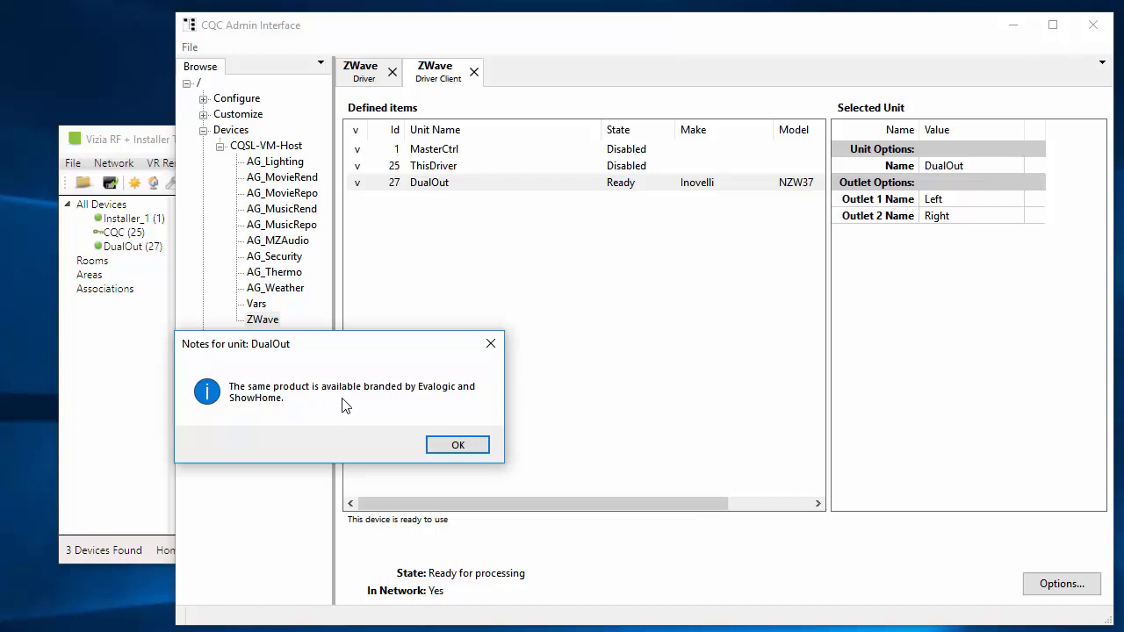
{"action": "left_click", "coordinate": [463, 445]}
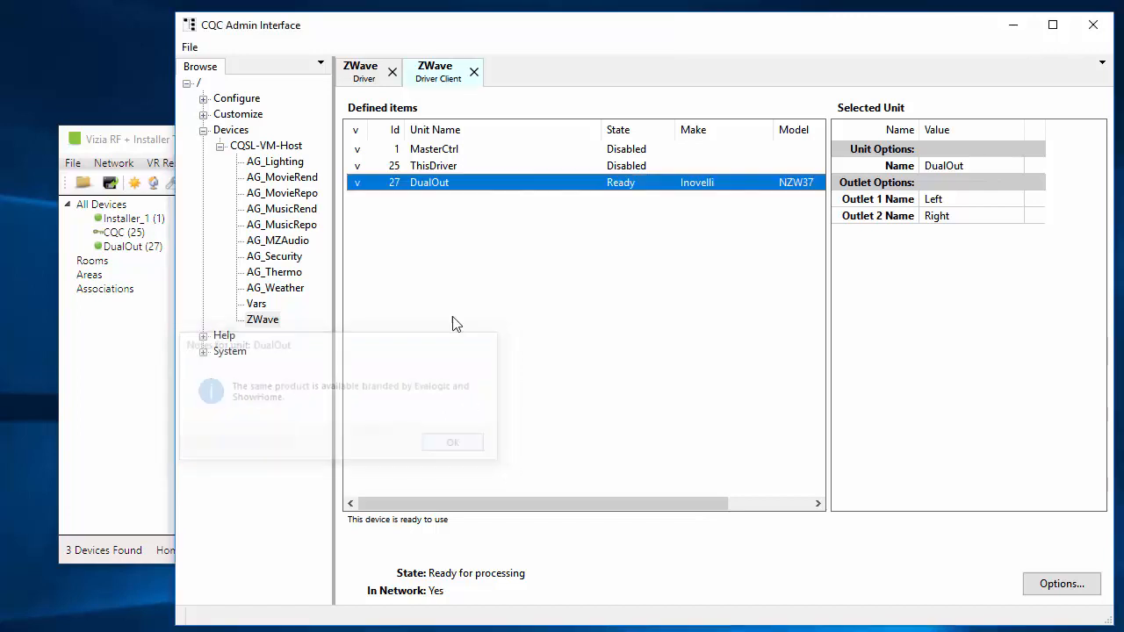
{"action": "right_click", "coordinate": [356, 184]}
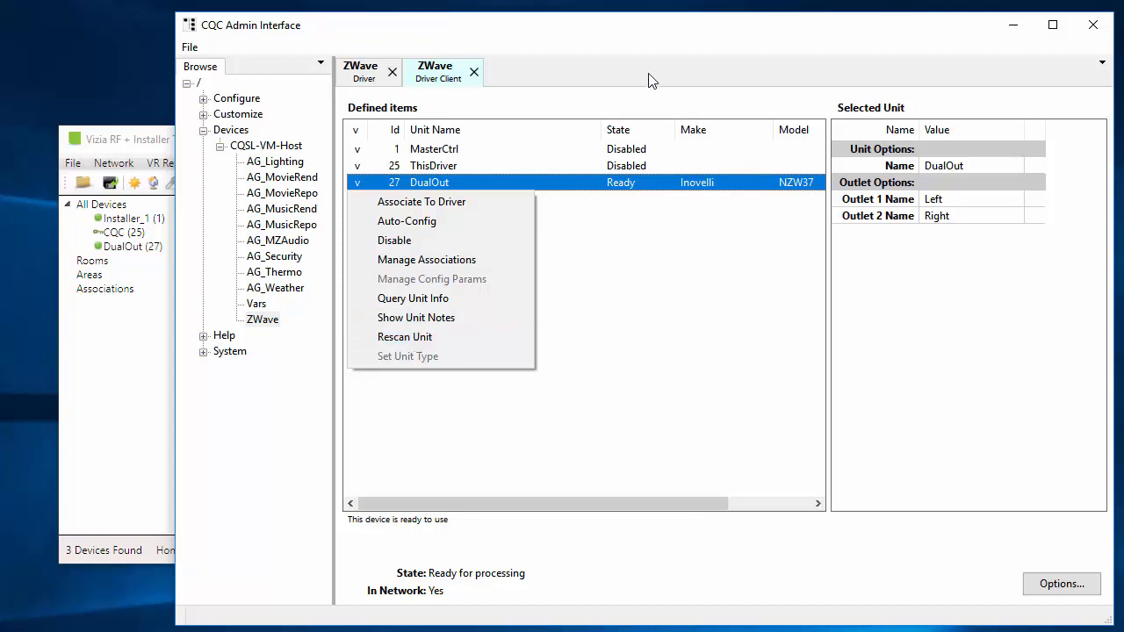
{"action": "left_click", "coordinate": [640, 44]}
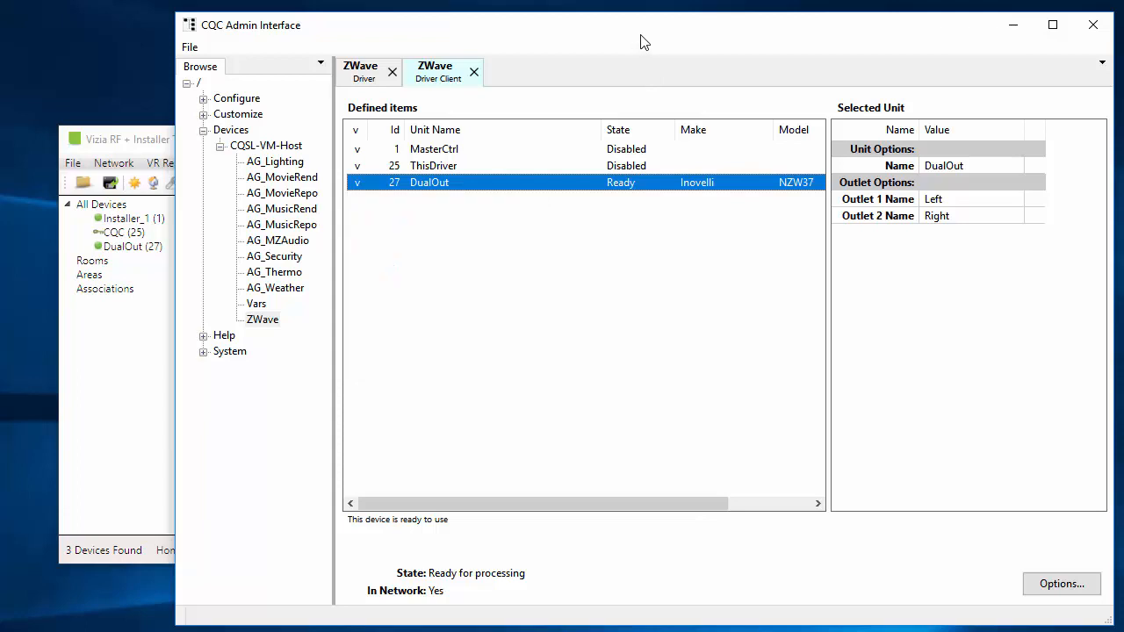